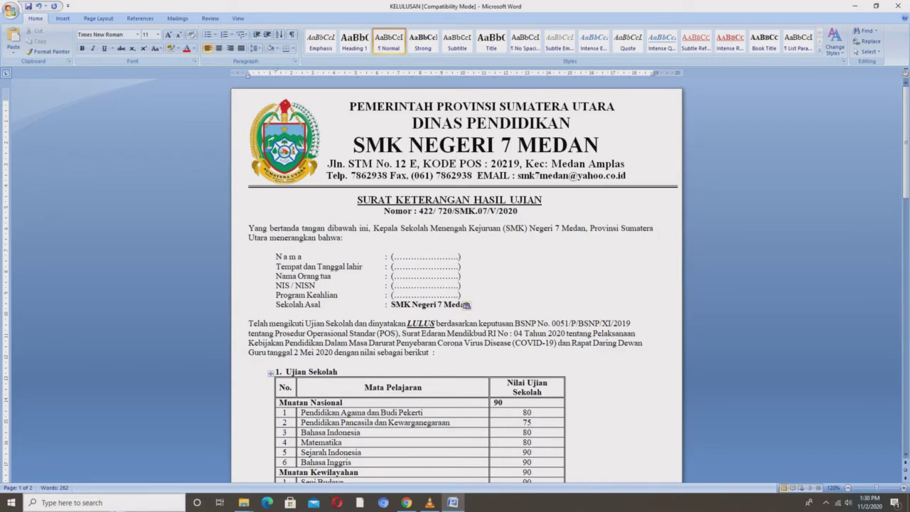
# Step: Start Microsoft Office Excel 2007 from the shortcut in New folder
pyautogui.moveTo(244, 504)
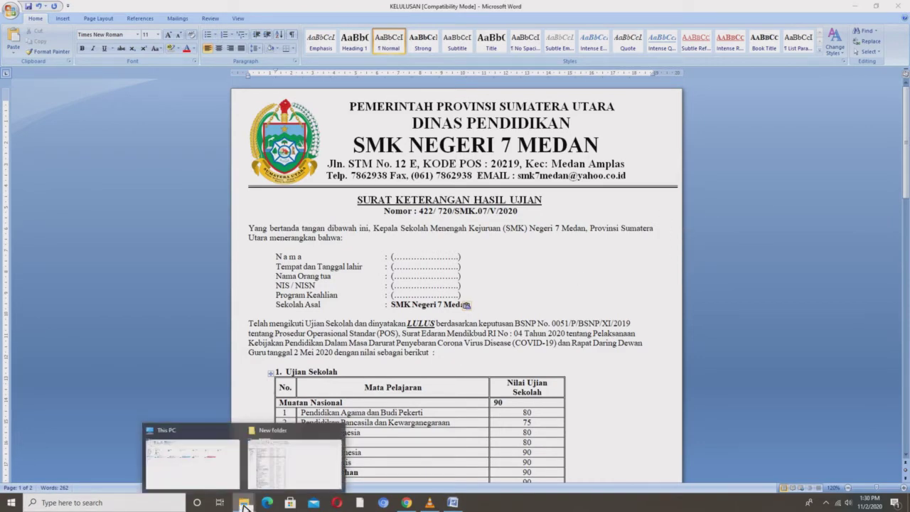
pyautogui.click(265, 475)
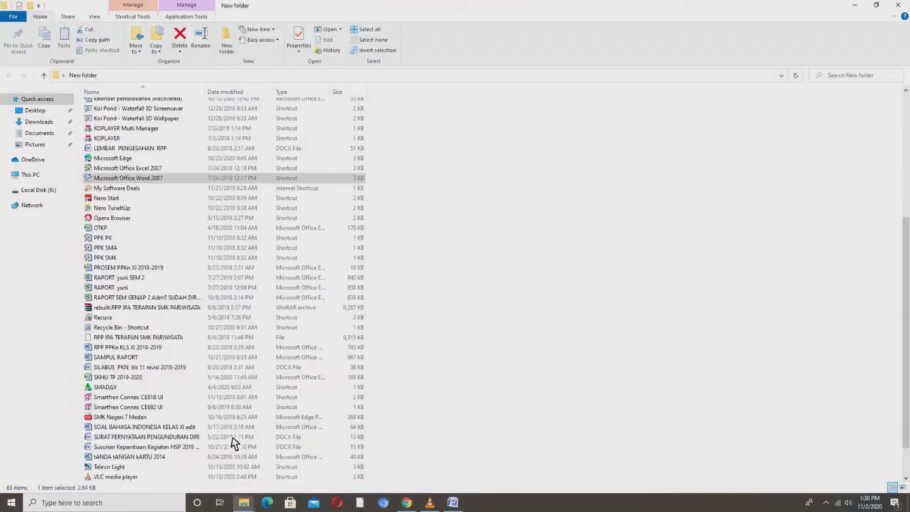
pyautogui.click(145, 170)
pyautogui.doubleClick(145, 171)
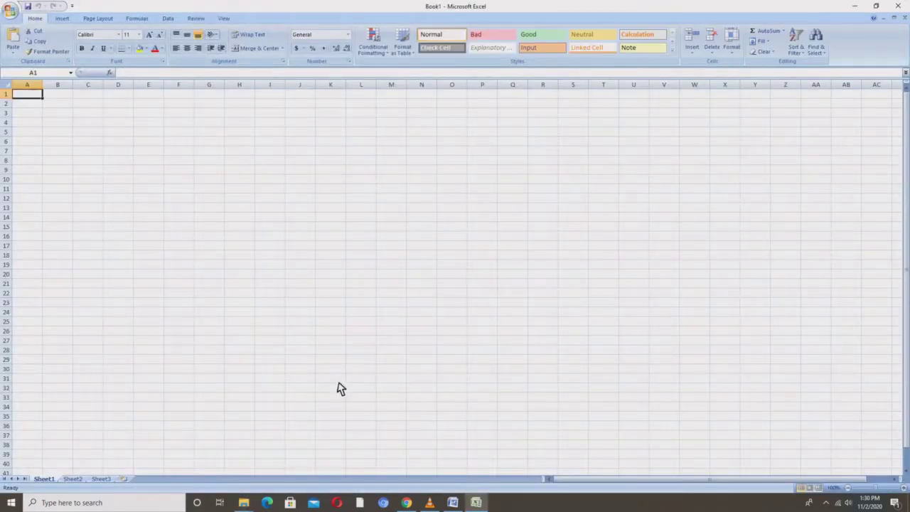
# Step: Copy the "N a m a" label from the KELULUSAN letter in Word into cell B1 of the blank Excel workbook
pyautogui.click(452, 503)
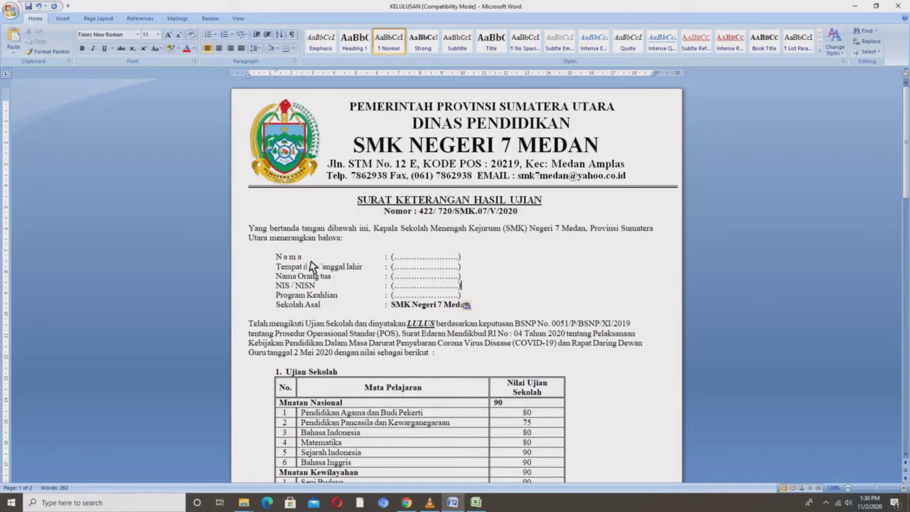
pyautogui.moveTo(304, 258); pyautogui.dragTo(281, 260)
pyautogui.hotkey('ctrl', 'c')
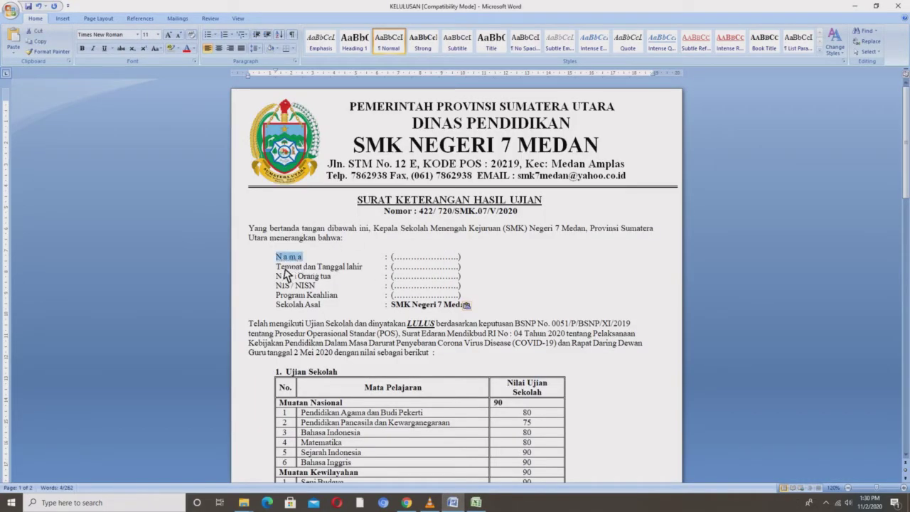
pyautogui.click(482, 503)
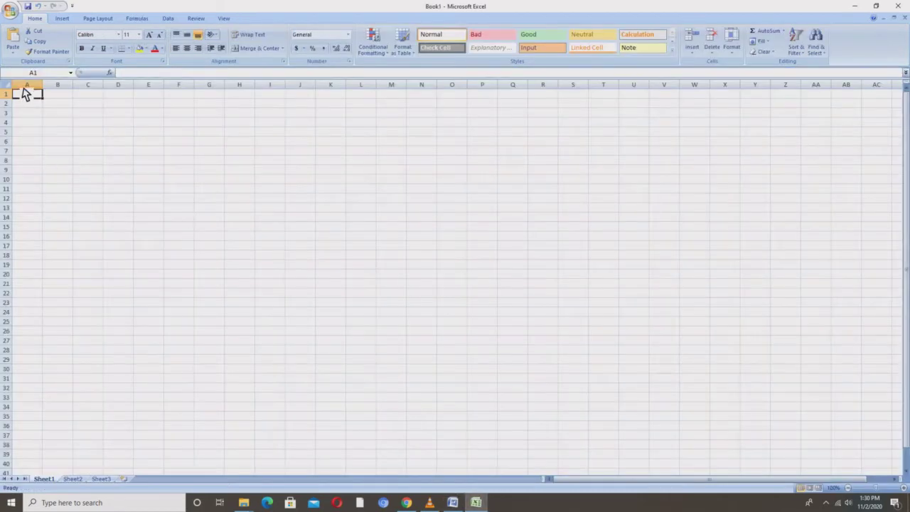
pyautogui.click(57, 97)
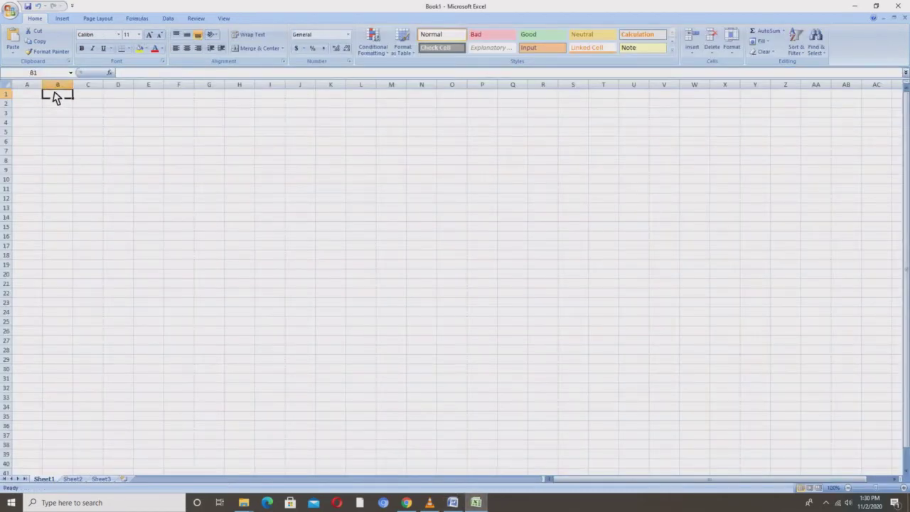
pyautogui.hotkey('ctrl', 'v')
# Step: Copy the letter's "Tempat dan Tanggal lahir" label into cell C1 of the workbook and fit column C to it
pyautogui.click(452, 503)
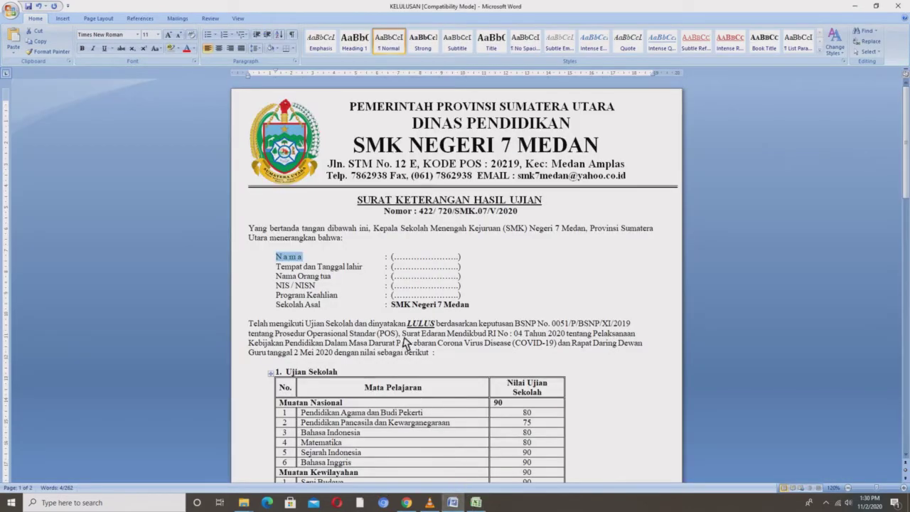
pyautogui.moveTo(369, 269); pyautogui.dragTo(279, 270)
pyautogui.hotkey('ctrl', 'c')
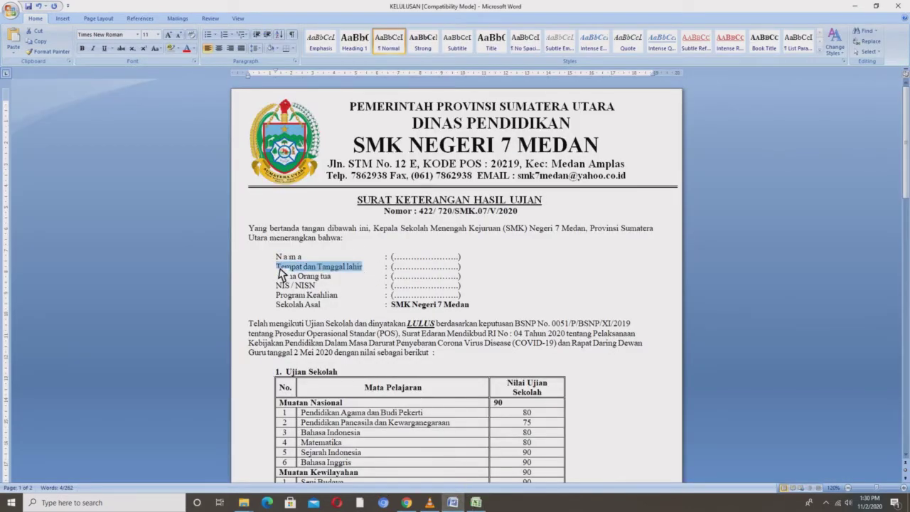
pyautogui.click(475, 502)
pyautogui.click(90, 103)
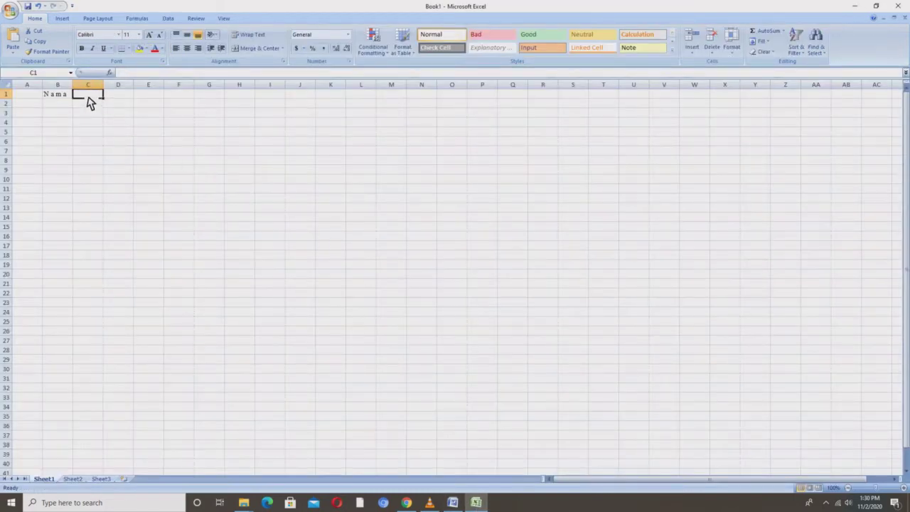
pyautogui.hotkey('ctrl', 'v')
pyautogui.doubleClick(103, 85)
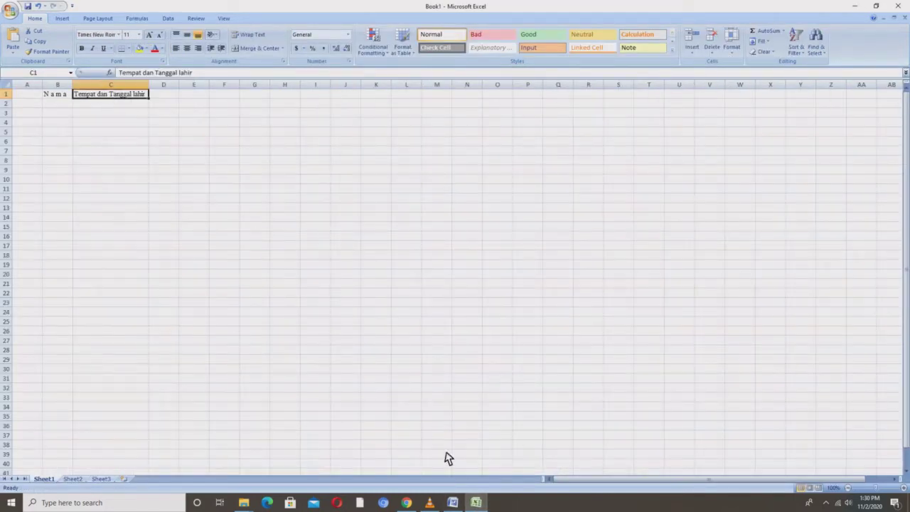
# Step: Copy the letter's "Nama Orang tua" label into cell D1 of the workbook and fit column D to it
pyautogui.click(459, 506)
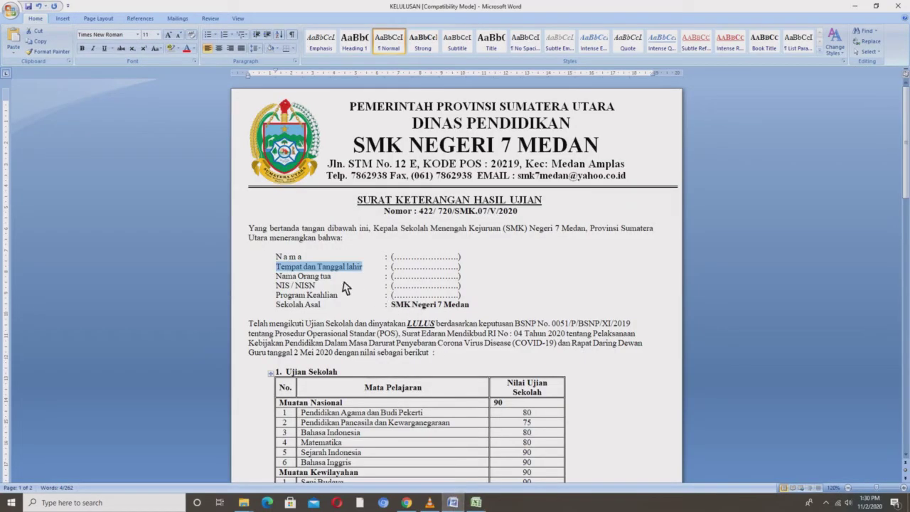
pyautogui.moveTo(331, 277); pyautogui.dragTo(287, 282)
pyautogui.hotkey('ctrl', 'c')
pyautogui.click(476, 503)
pyautogui.click(171, 96)
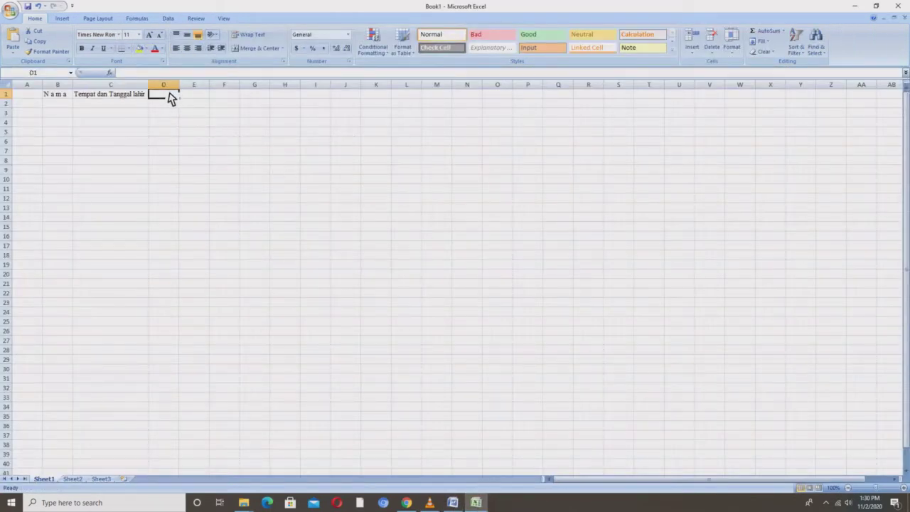
pyautogui.hotkey('ctrl', 'v')
pyautogui.doubleClick(178, 89)
# Step: Copy the letter's "NIS / NISN" label into cell E1 of the workbook and widen column E to fit it
pyautogui.click(453, 503)
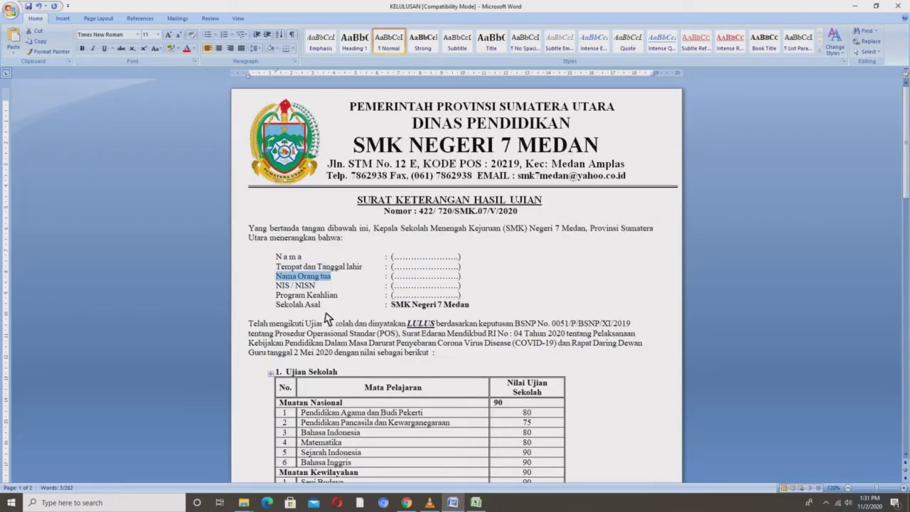
pyautogui.moveTo(316, 286); pyautogui.dragTo(289, 286)
pyautogui.hotkey('ctrl', 'c')
pyautogui.click(476, 502)
pyautogui.click(216, 96)
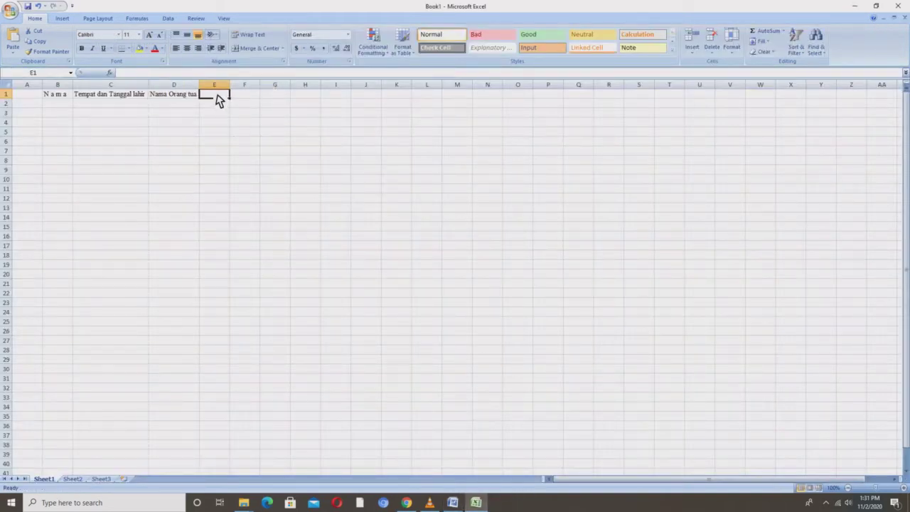
pyautogui.hotkey('ctrl', 'v')
pyautogui.moveTo(231, 85); pyautogui.dragTo(237, 86)
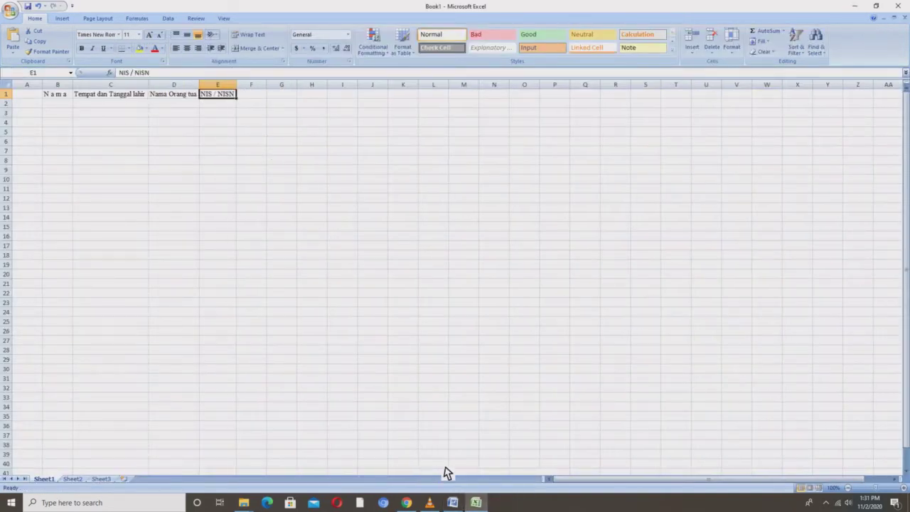
# Step: Copy the letter's "Program Keahlian" label into cell F1 of the workbook and fit column F to it
pyautogui.click(452, 503)
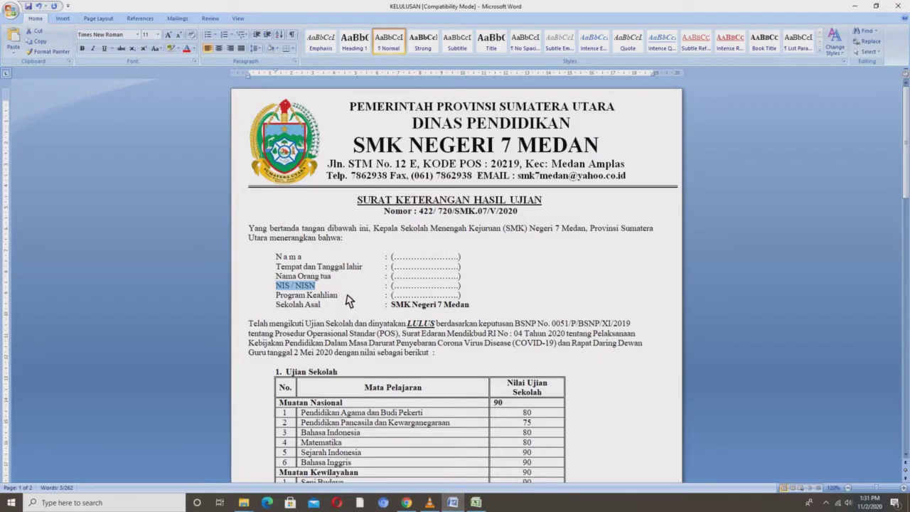
pyautogui.moveTo(346, 294); pyautogui.dragTo(292, 294)
pyautogui.hotkey('ctrl', 'c')
pyautogui.click(476, 502)
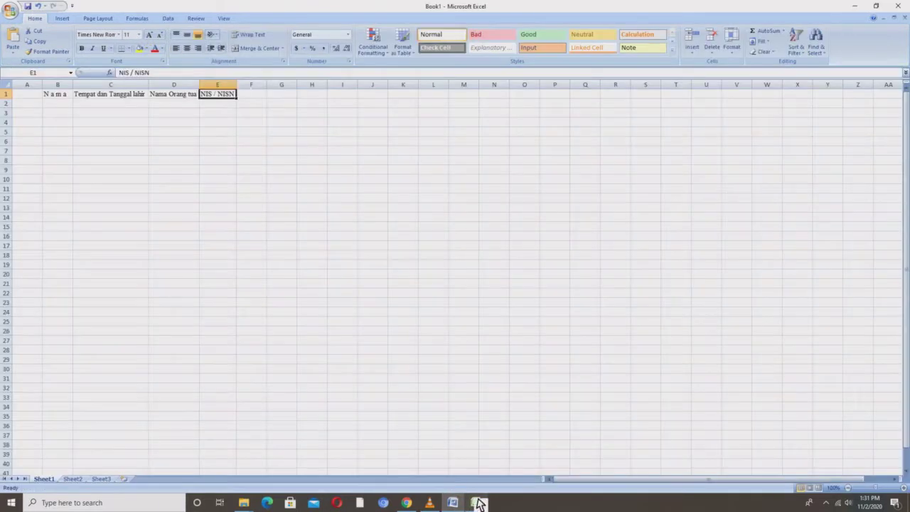
pyautogui.click(259, 95)
pyautogui.hotkey('ctrl', 'v')
pyautogui.doubleClick(267, 85)
pyautogui.click(178, 188)
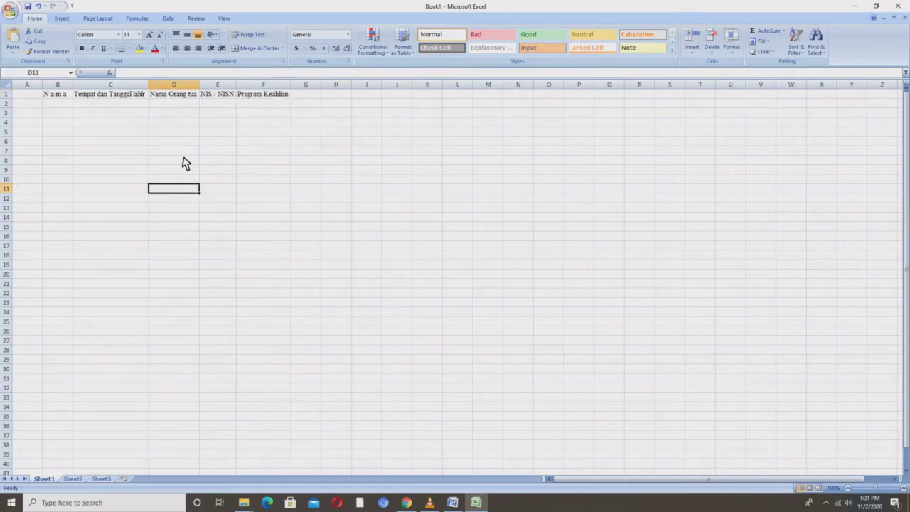
# Step: Enter the heading "NO" in cell A1
pyautogui.click(32, 95)
pyautogui.write('n')
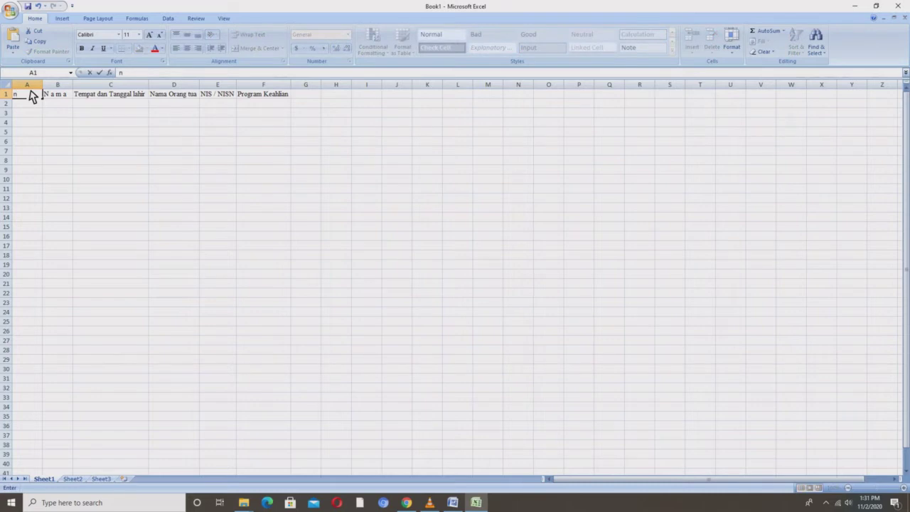
pyautogui.write('O')
pyautogui.press('Return')
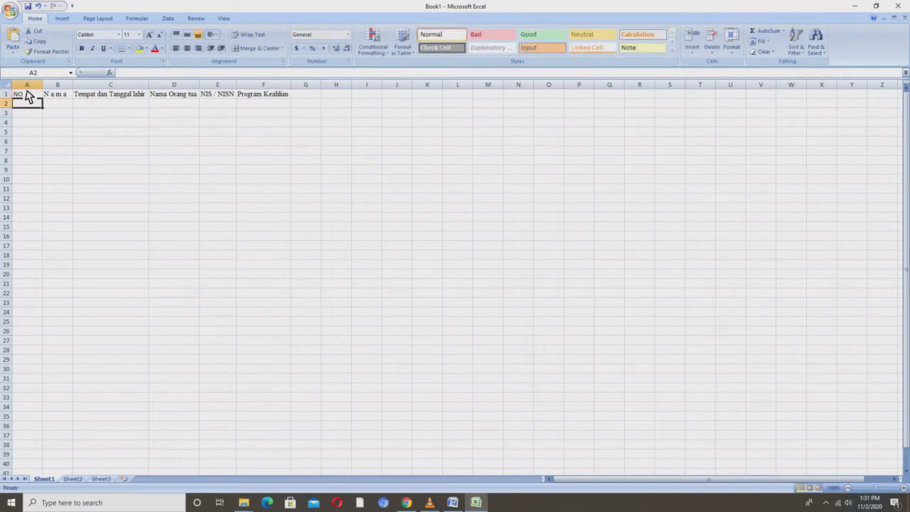
# Step: Format the header cells A1:F1 as bold at font size 14
pyautogui.moveTo(31, 98); pyautogui.dragTo(291, 94)
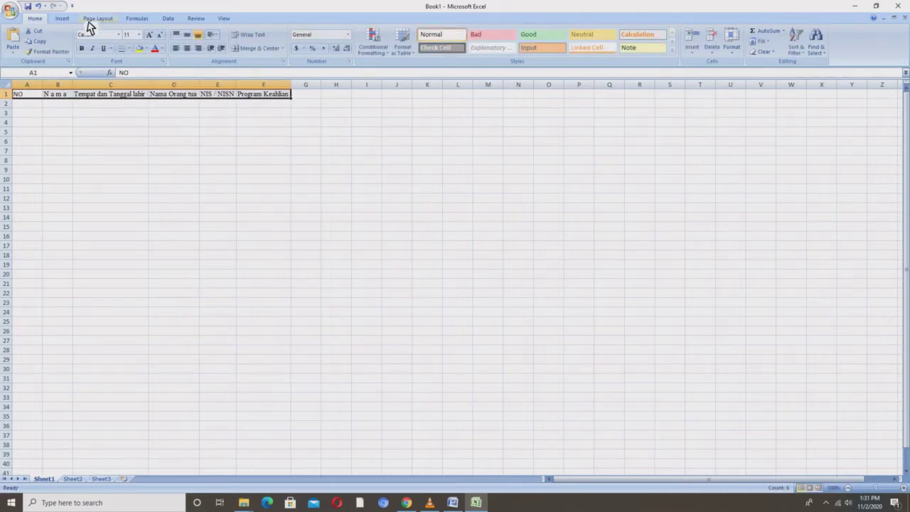
pyautogui.click(149, 35)
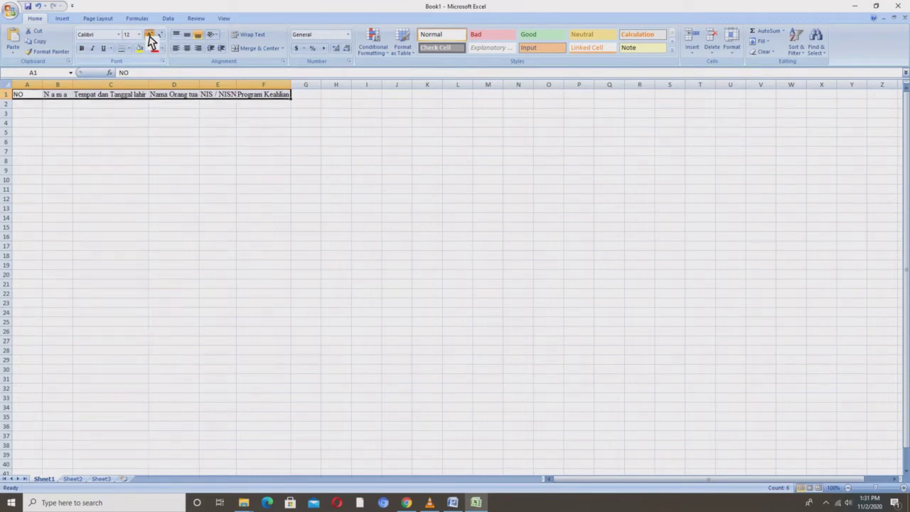
pyautogui.click(149, 35)
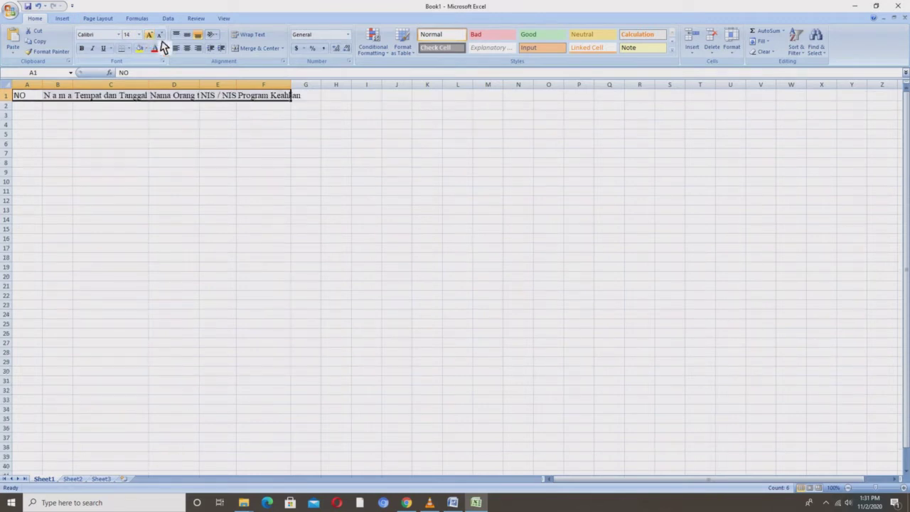
pyautogui.click(81, 48)
# Step: Widen columns B through F so each enlarged heading fits its column
pyautogui.moveTo(73, 83); pyautogui.dragTo(78, 83)
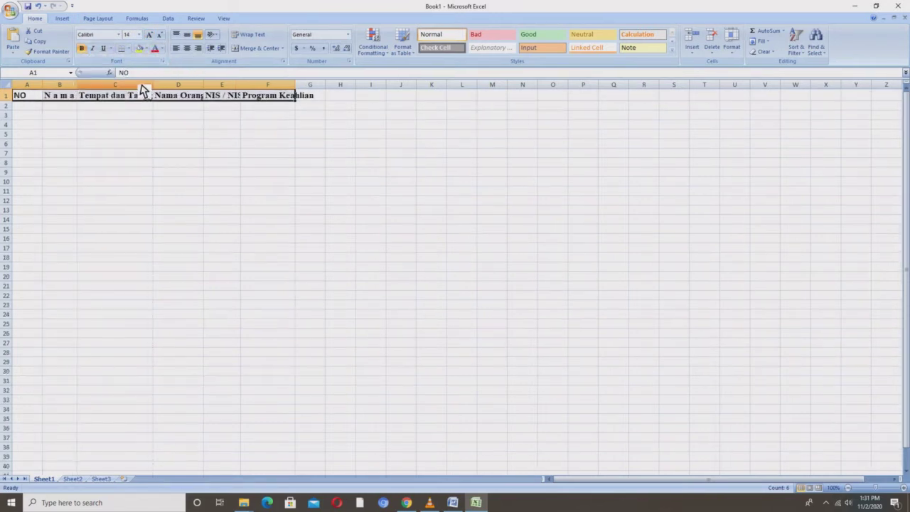
pyautogui.click(175, 186)
pyautogui.moveTo(159, 91); pyautogui.dragTo(304, 85)
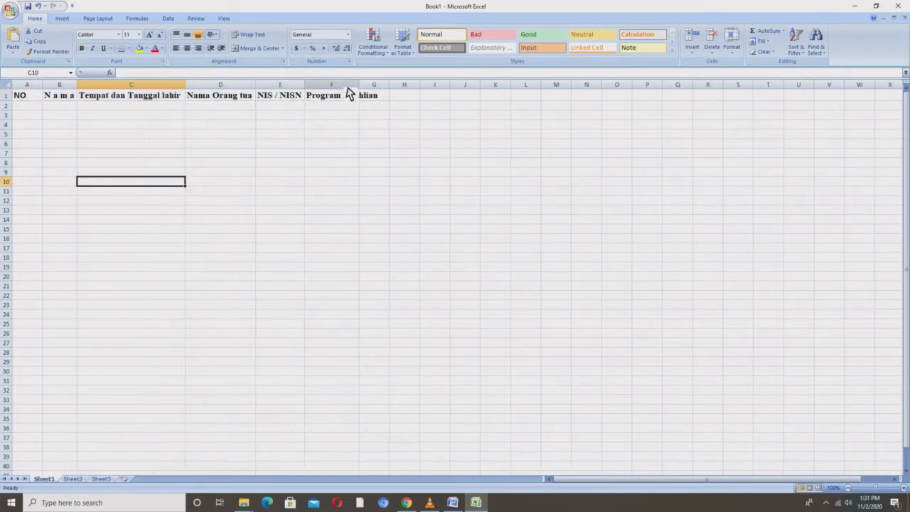
pyautogui.doubleClick(359, 85)
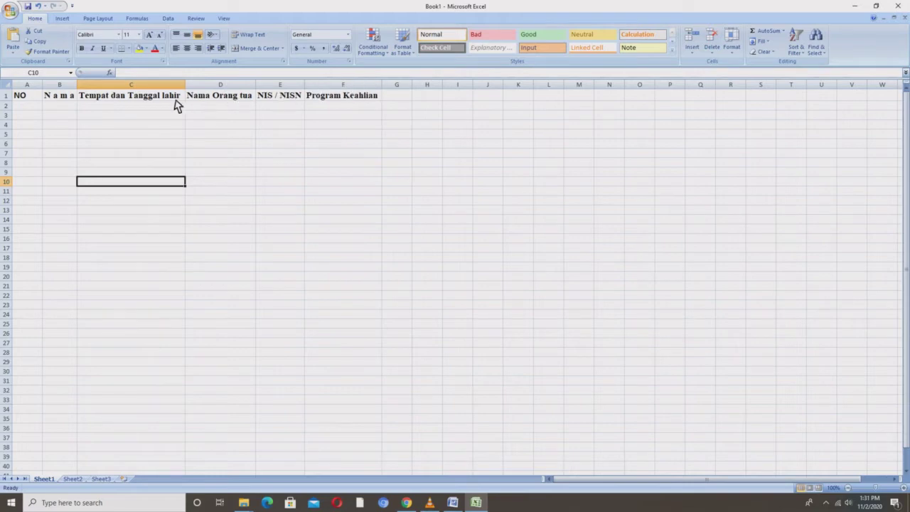
# Step: Apply all borders to the range A1:F40
pyautogui.moveTo(30, 99); pyautogui.dragTo(356, 466)
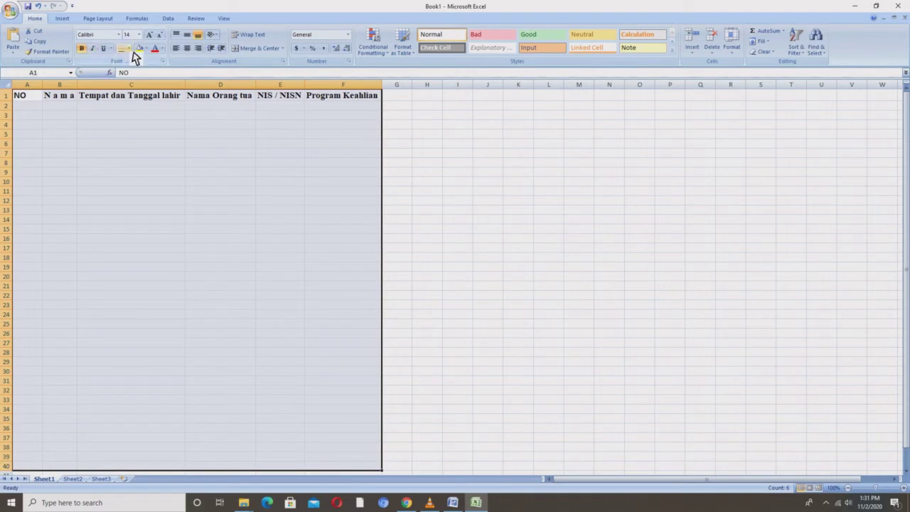
pyautogui.click(130, 49)
pyautogui.click(177, 125)
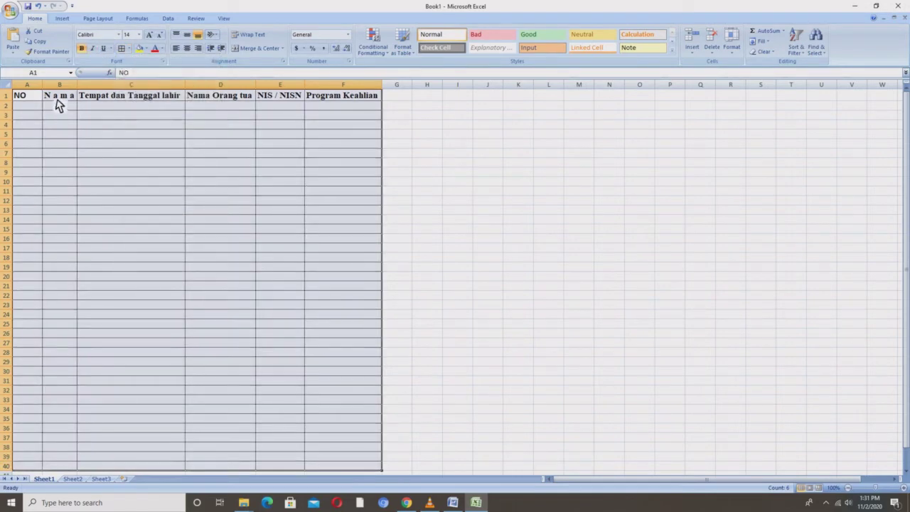
# Step: Enter 1 and 2 in A2 and A3 and fill the number series down to 39 in A40
pyautogui.click(34, 108)
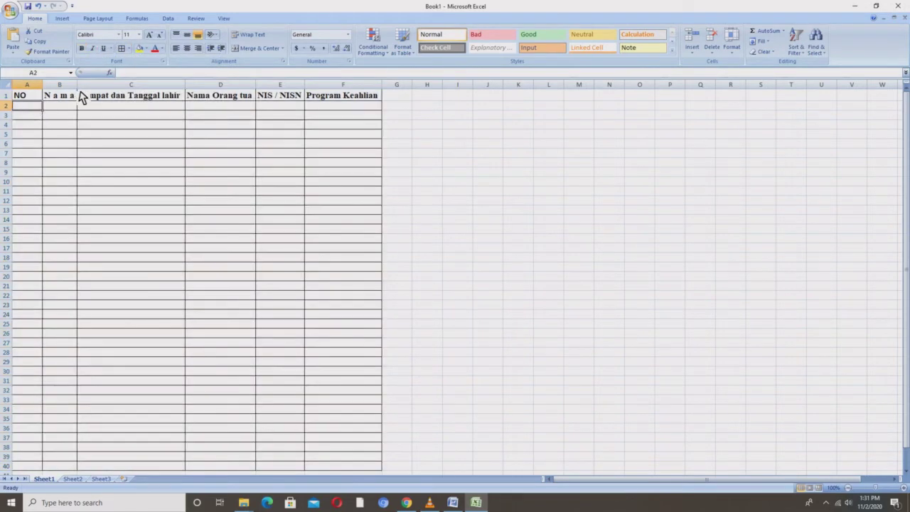
pyautogui.write('1')
pyautogui.press('Return')
pyautogui.write('2')
pyautogui.press('Return')
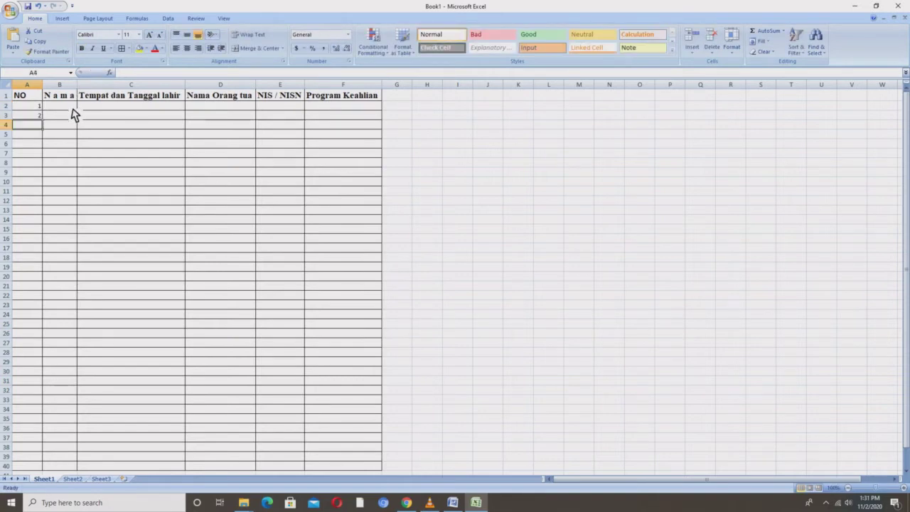
pyautogui.moveTo(33, 106); pyautogui.dragTo(45, 309)
pyautogui.scroll(6, 93, 303)
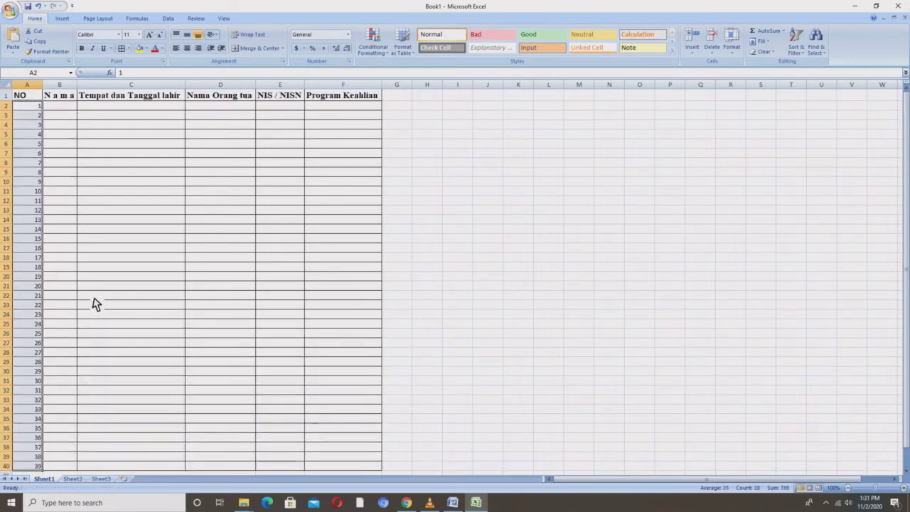
# Step: Open the recent workbook BDP and copy the student names in D10:D48
pyautogui.click(10, 11)
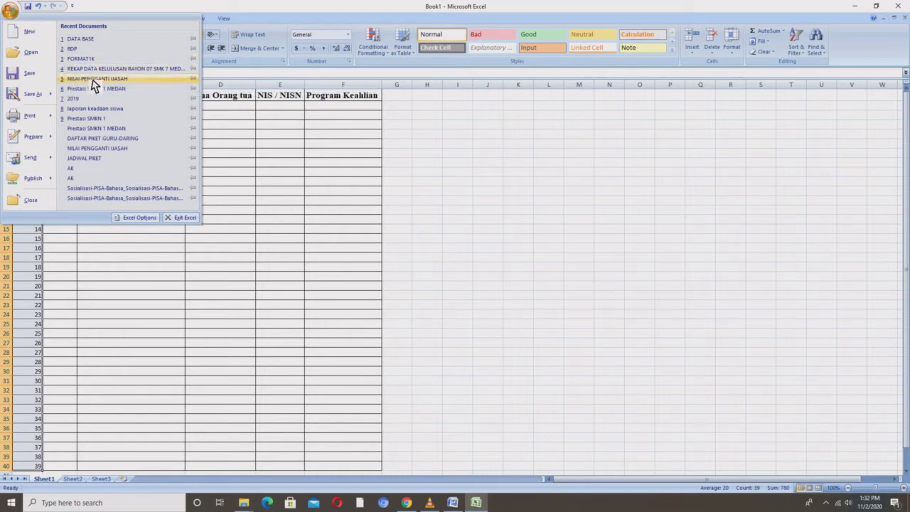
pyautogui.click(244, 190)
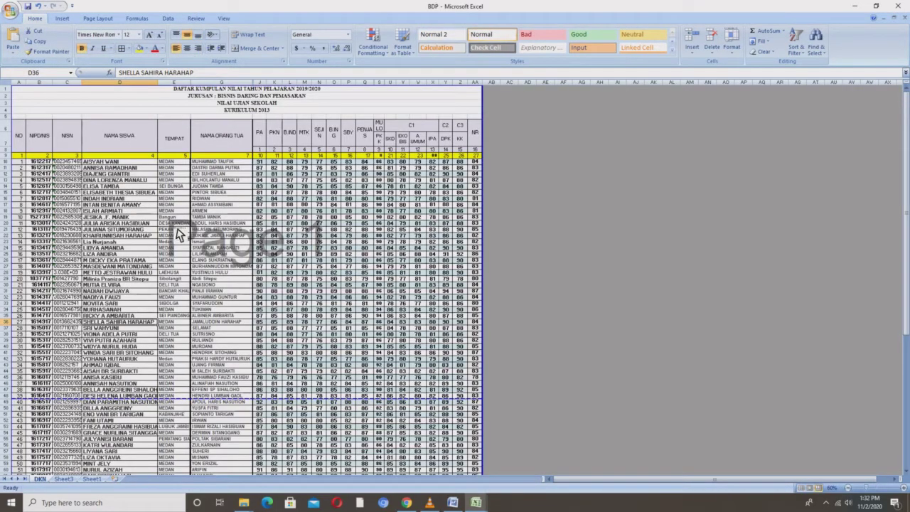
pyautogui.moveTo(116, 163); pyautogui.dragTo(130, 397)
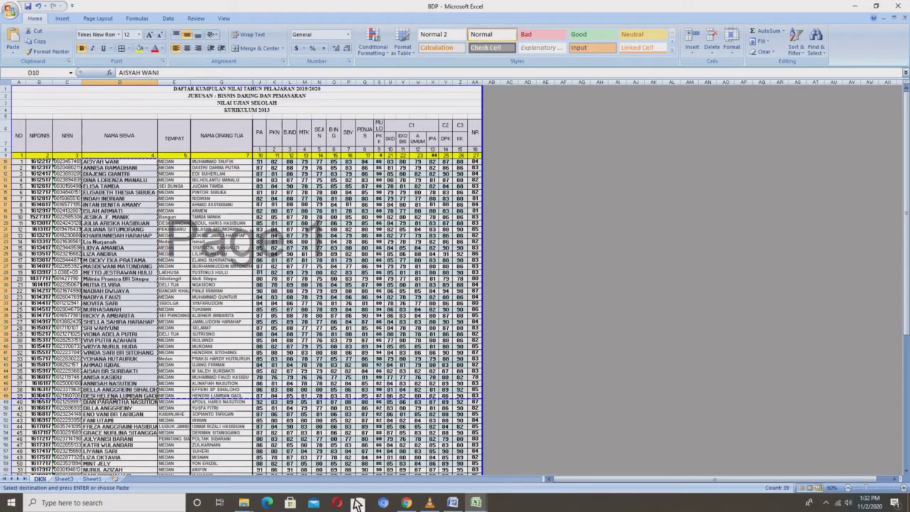
pyautogui.hotkey('ctrl', 'c')
# Step: Paste the copied student names into Book1 from B2 and widen column B to fit them
pyautogui.moveTo(472, 505)
pyautogui.click(449, 469)
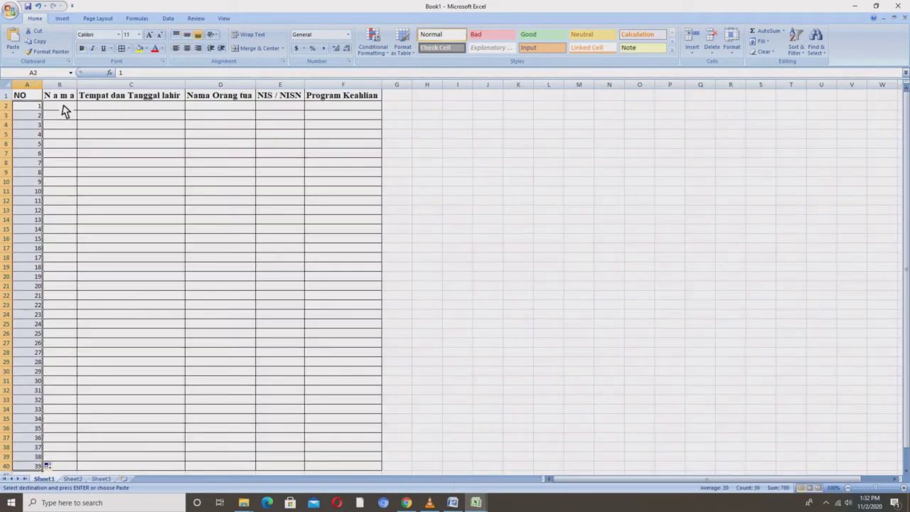
pyautogui.click(64, 110)
pyautogui.hotkey('ctrl', 'v')
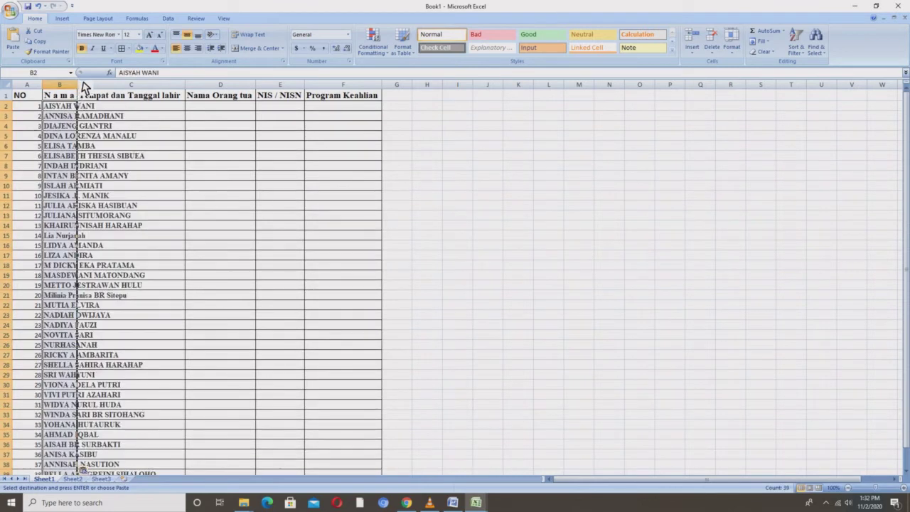
pyautogui.moveTo(84, 86); pyautogui.dragTo(160, 86)
pyautogui.click(91, 126)
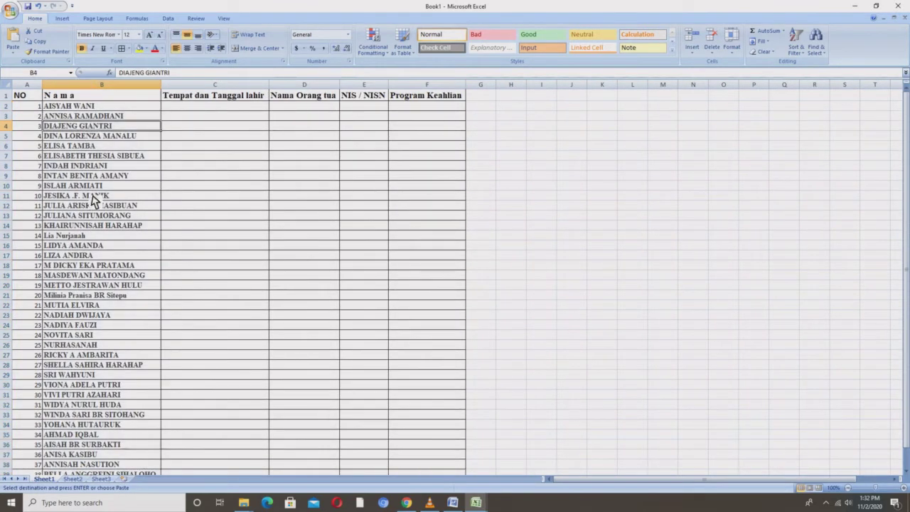
pyautogui.moveTo(85, 106); pyautogui.dragTo(97, 442)
# Step: Copy the birthplaces in E10:E48 of BDP and paste them into the Book1 table from C2
pyautogui.click(202, 107)
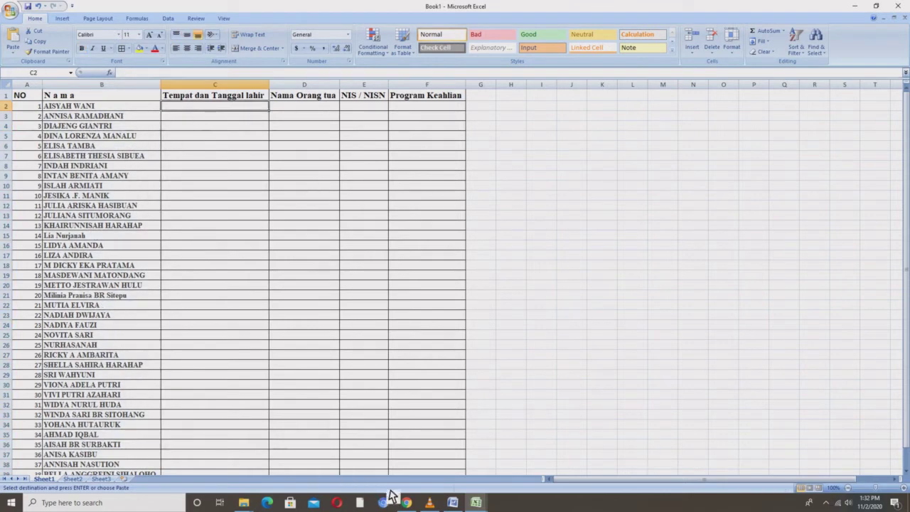
pyautogui.click(474, 501)
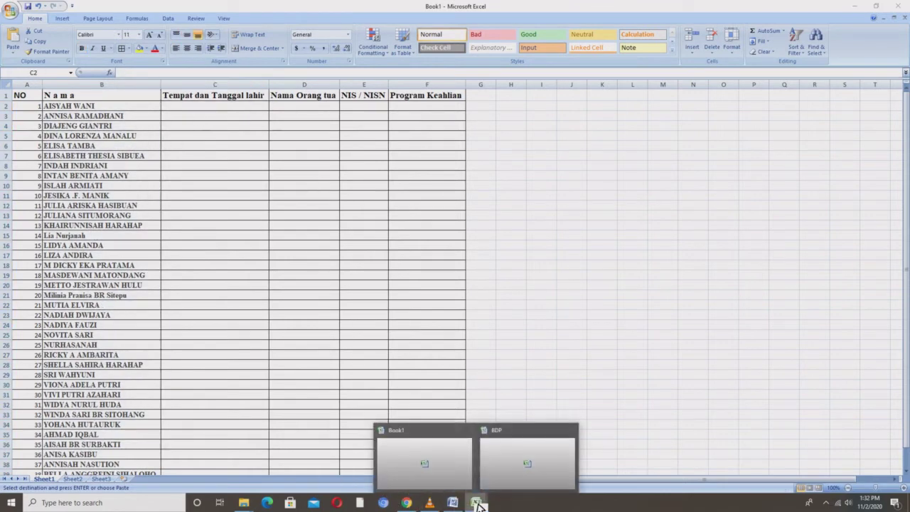
pyautogui.click(497, 471)
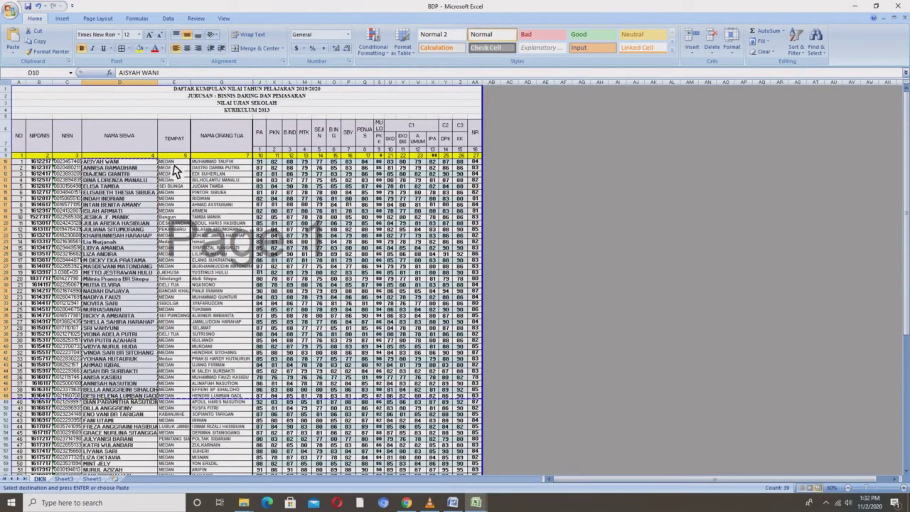
pyautogui.moveTo(174, 162); pyautogui.dragTo(172, 400)
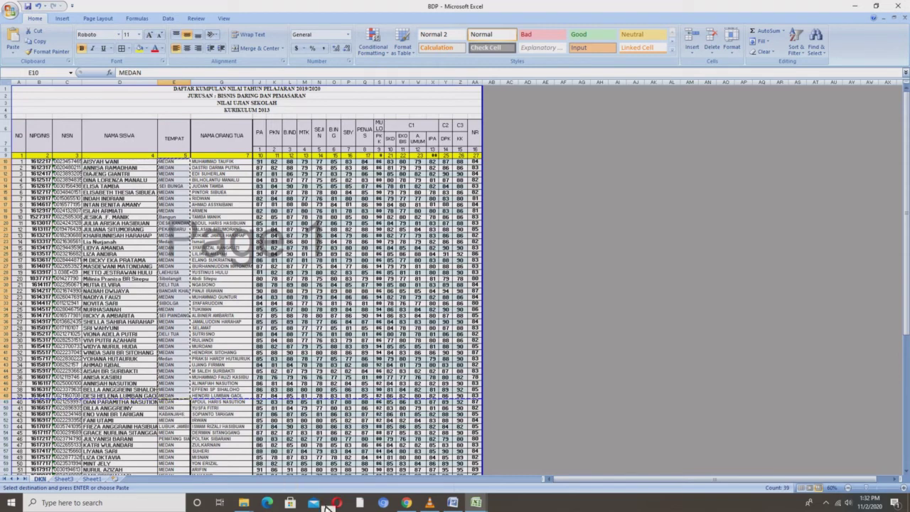
pyautogui.moveTo(476, 500)
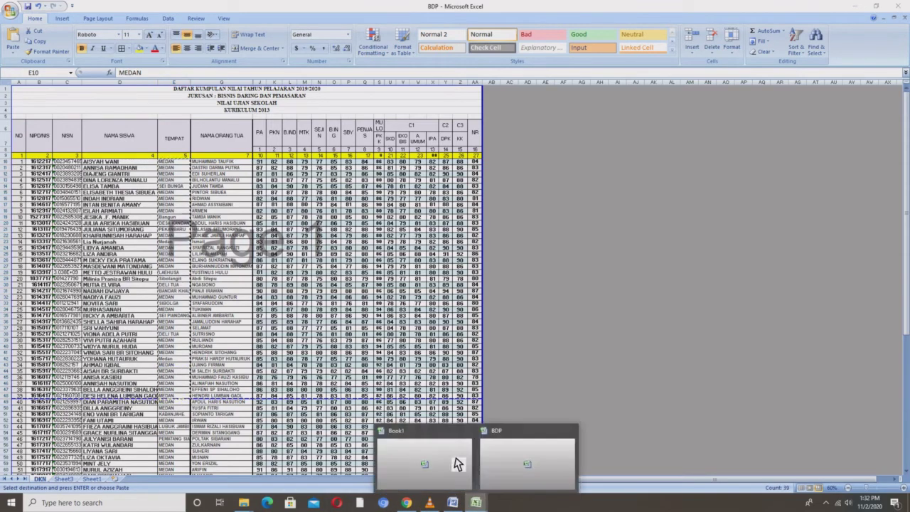
pyautogui.click(442, 436)
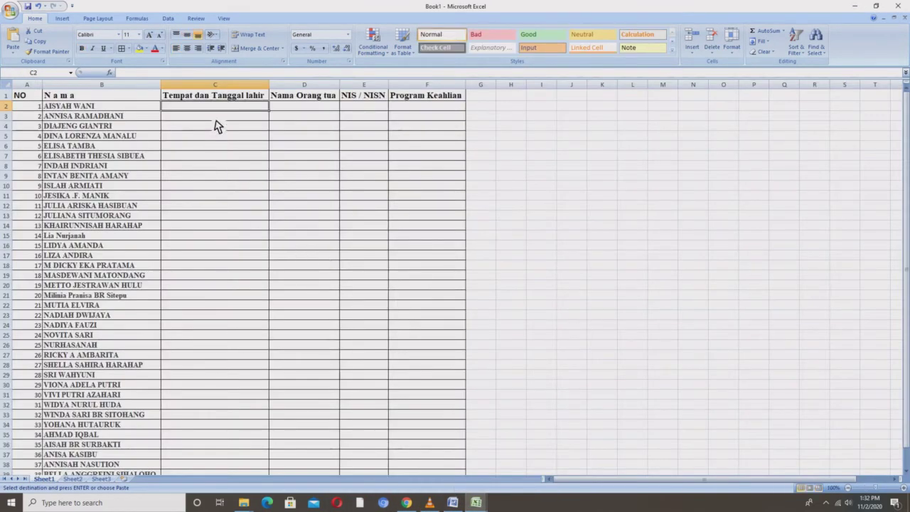
pyautogui.hotkey('ctrl', 'v')
pyautogui.scroll(-3, 246, 237)
pyautogui.scroll(3, 246, 237)
# Step: Copy the parents' names from G10:G48 of BDP into Book1 from D2 and widen column D to fit
pyautogui.click(307, 107)
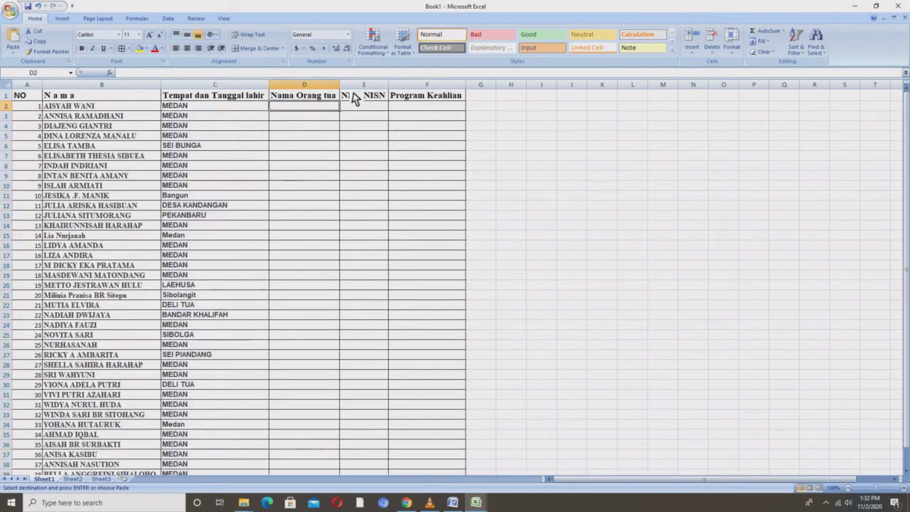
pyautogui.click(476, 503)
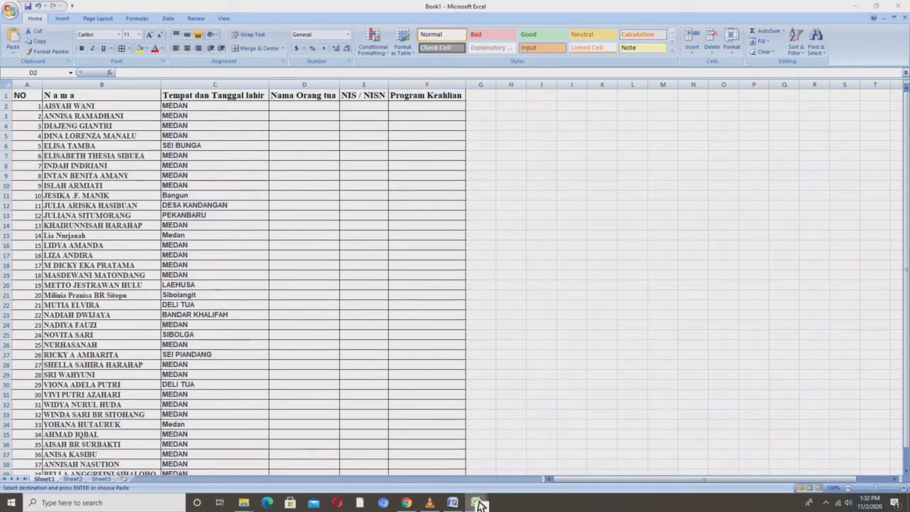
pyautogui.click(487, 471)
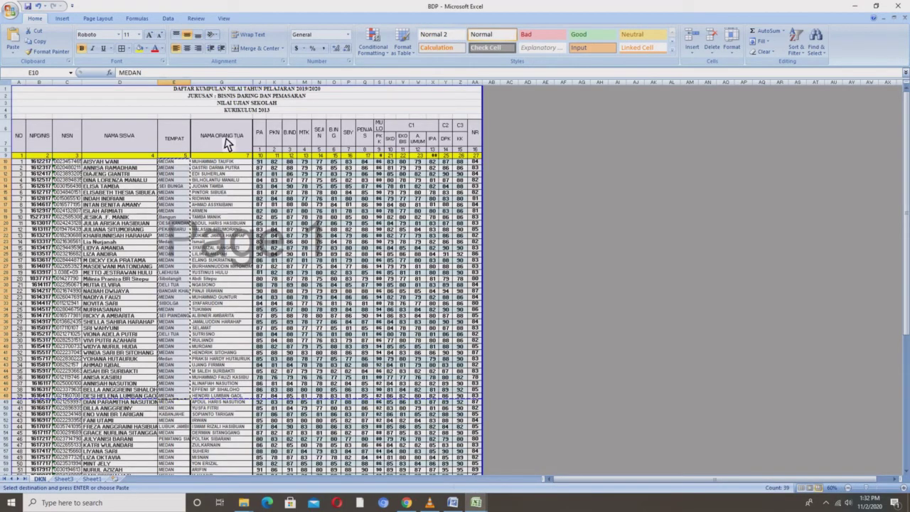
pyautogui.moveTo(213, 162); pyautogui.dragTo(229, 402)
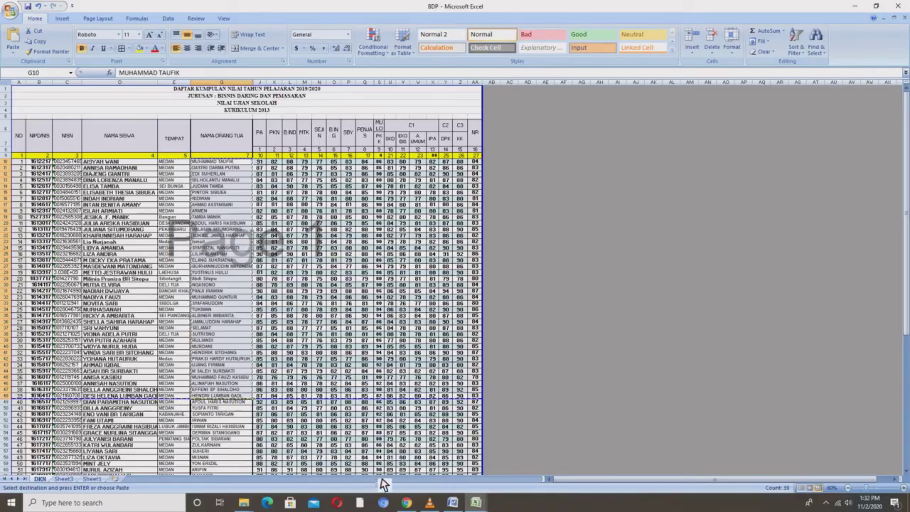
pyautogui.click(475, 503)
pyautogui.click(476, 503)
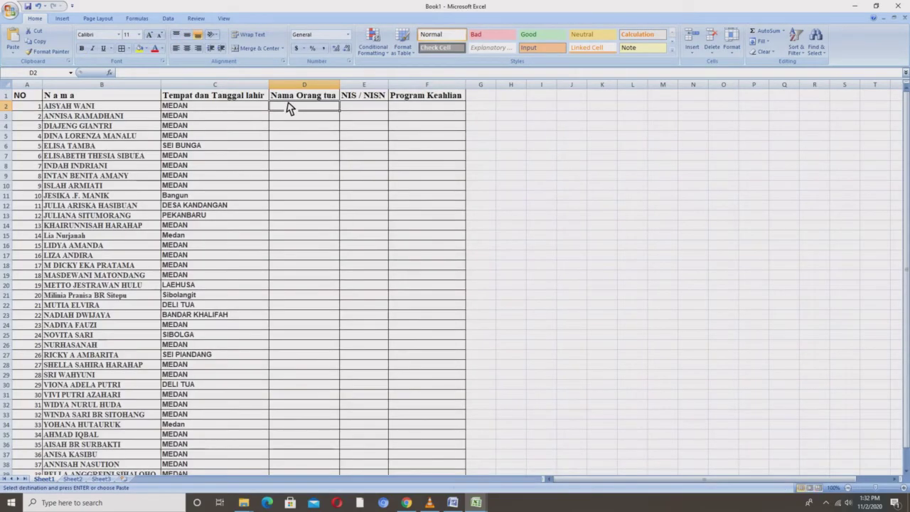
pyautogui.hotkey('ctrl', 'v')
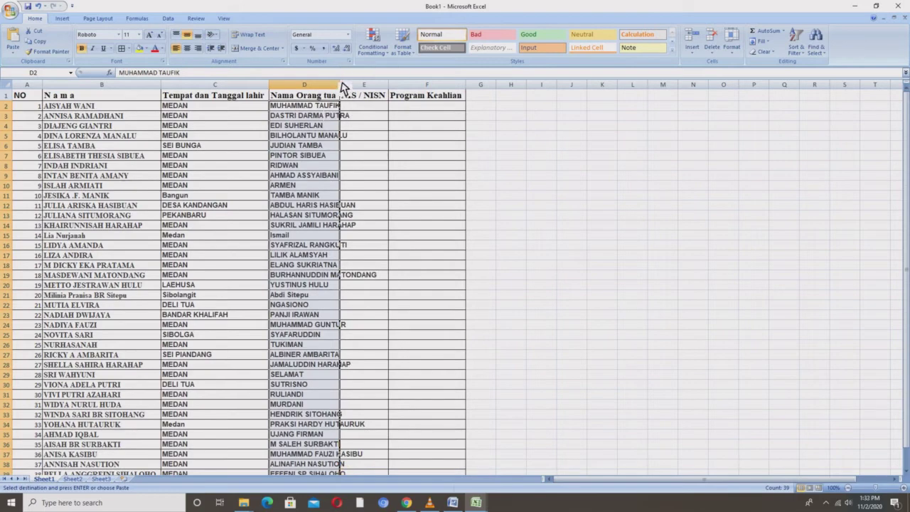
pyautogui.doubleClick(340, 86)
# Step: Copy the NISN numbers from C10:C48 of BDP into Book1 from E2 and slightly widen column E
pyautogui.click(476, 502)
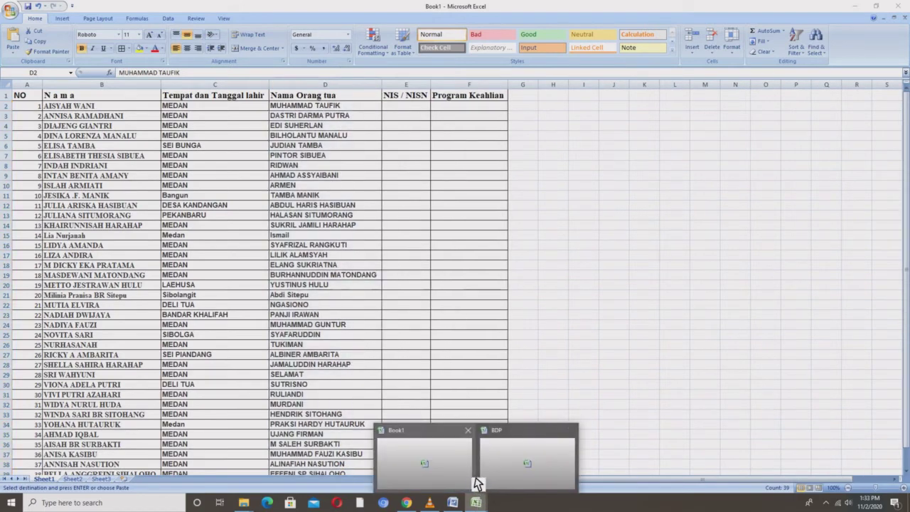
pyautogui.click(544, 470)
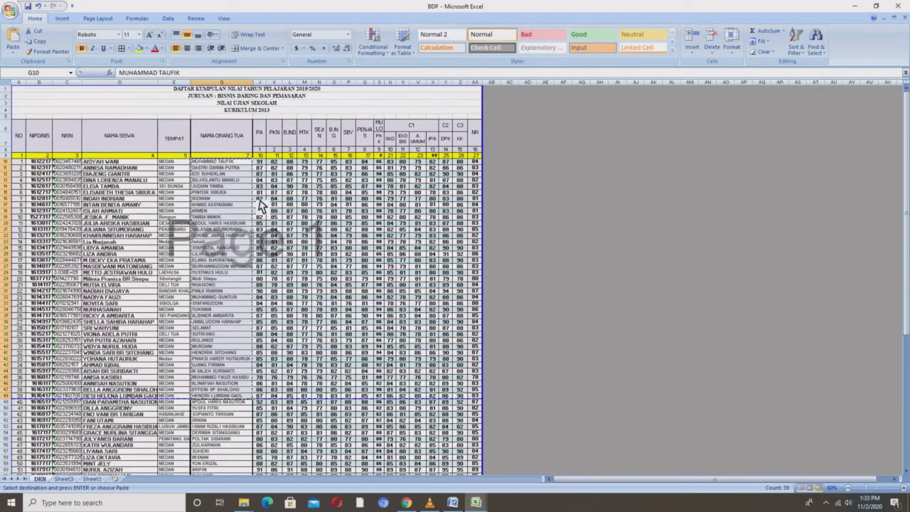
pyautogui.moveTo(69, 165); pyautogui.dragTo(77, 396)
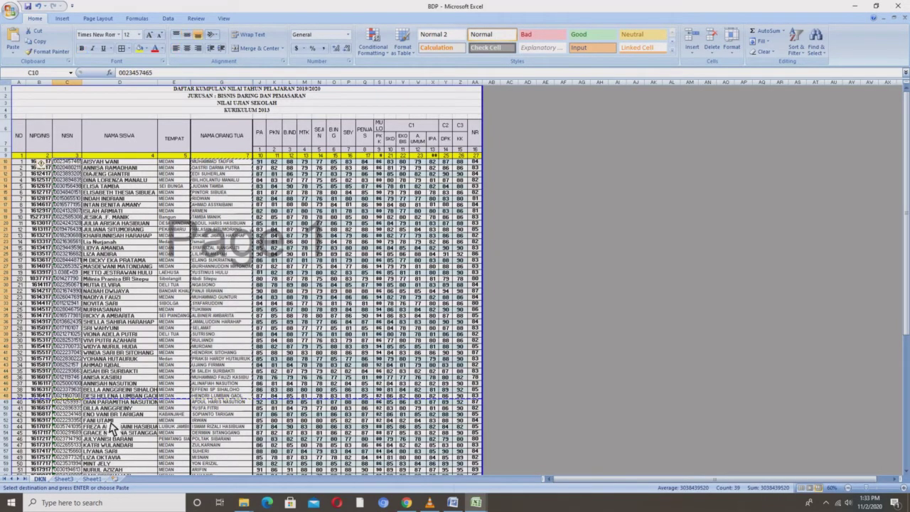
pyautogui.click(469, 503)
pyautogui.click(476, 503)
pyautogui.click(455, 466)
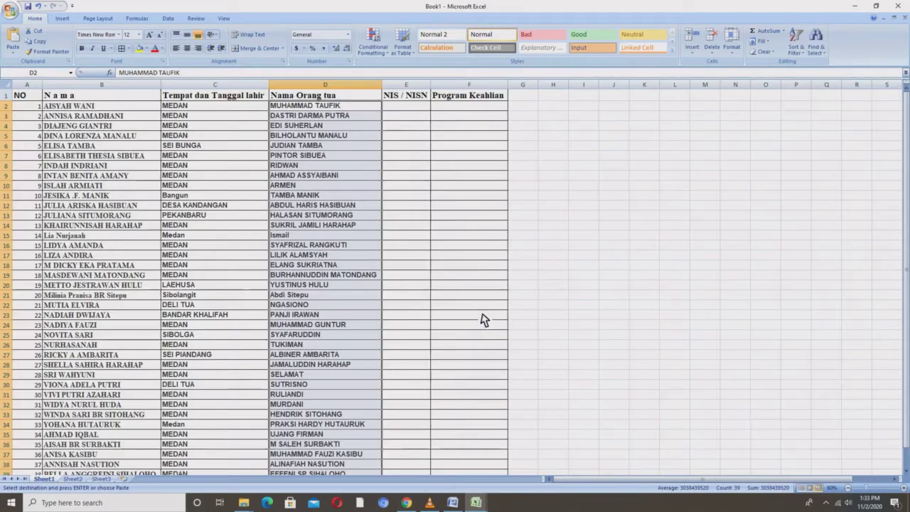
pyautogui.click(405, 108)
pyautogui.hotkey('ctrl', 'v')
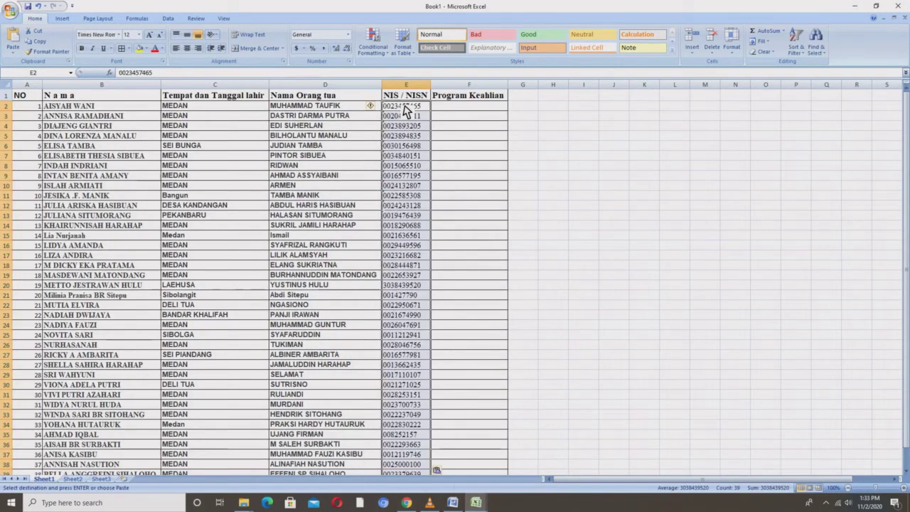
pyautogui.scroll(-3, 421, 212)
pyautogui.scroll(3, 421, 212)
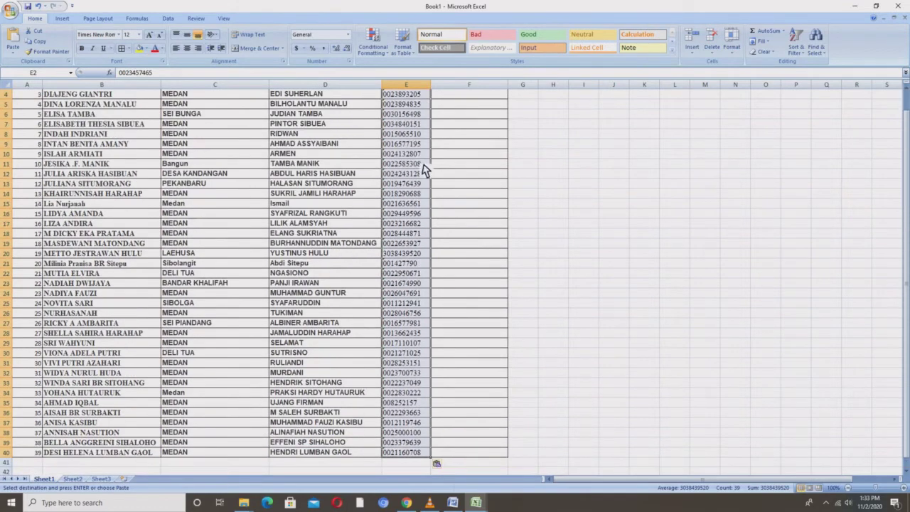
pyautogui.moveTo(431, 85); pyautogui.dragTo(435, 92)
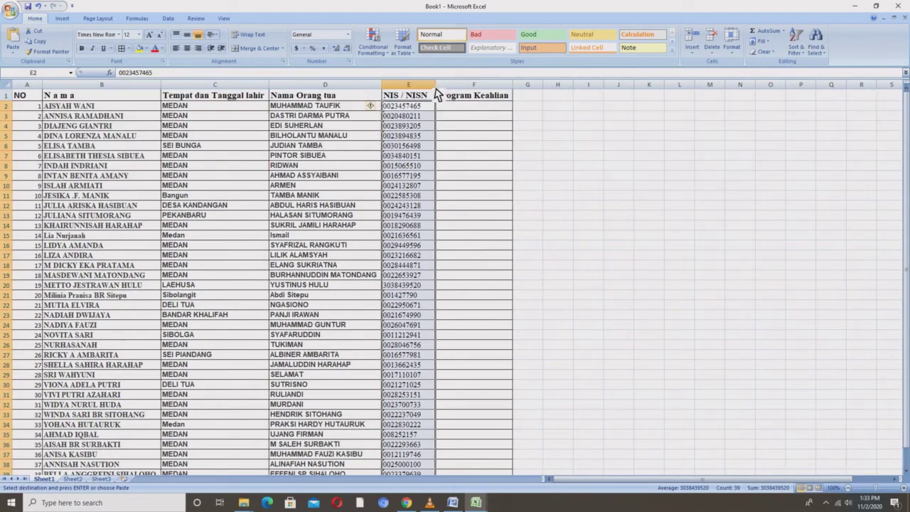
# Step: Enter AKUNTANSI in F2 under Program Keahlian and fill it down to F19
pyautogui.click(462, 108)
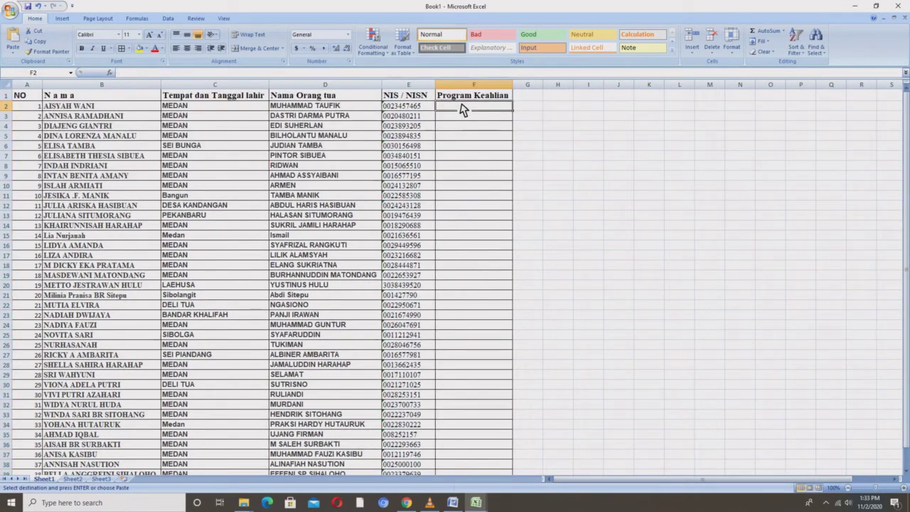
pyautogui.write('AKUNTANSI')
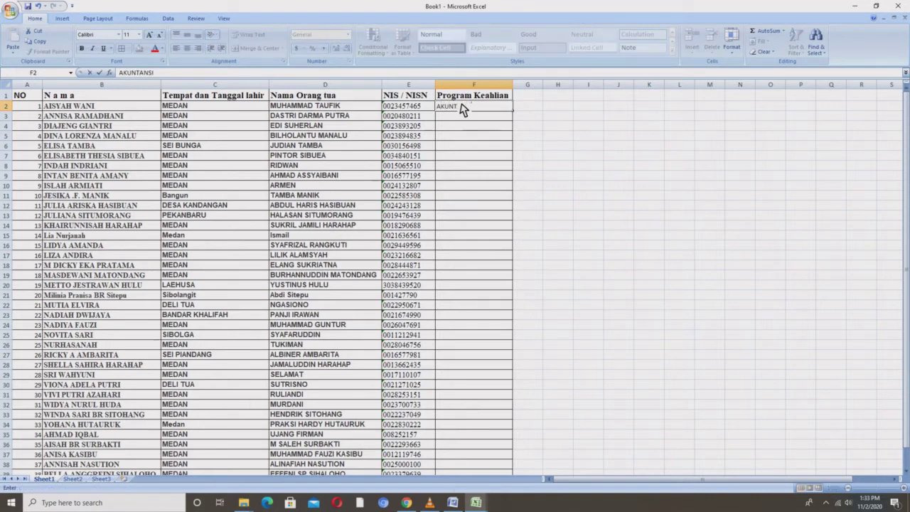
pyautogui.press('Return')
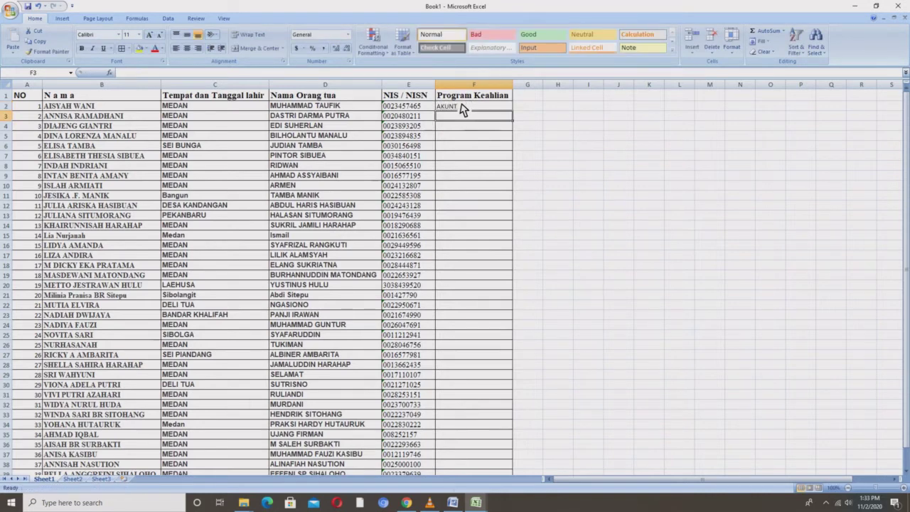
pyautogui.click(476, 108)
pyautogui.moveTo(512, 111); pyautogui.dragTo(518, 283)
# Step: Enter PEMASARAN in F20 and fill it down to F29
pyautogui.click(478, 287)
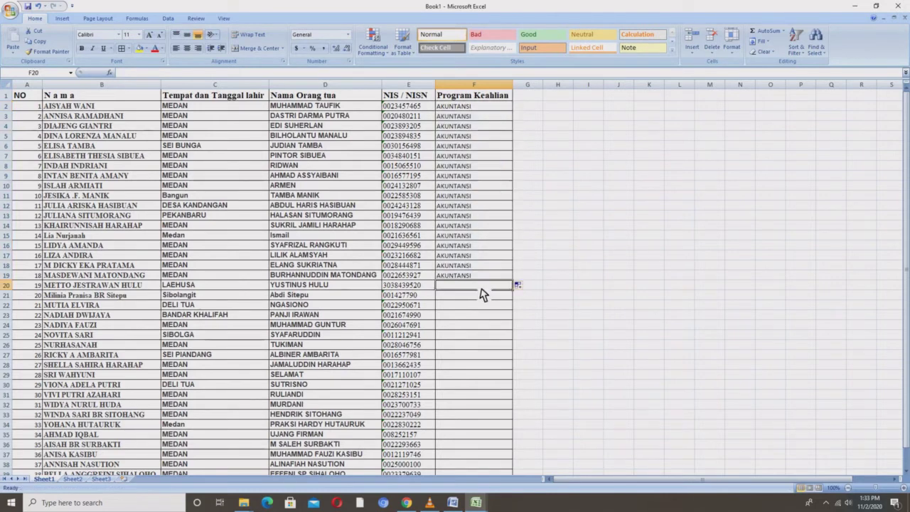
pyautogui.write('PEMASARAN')
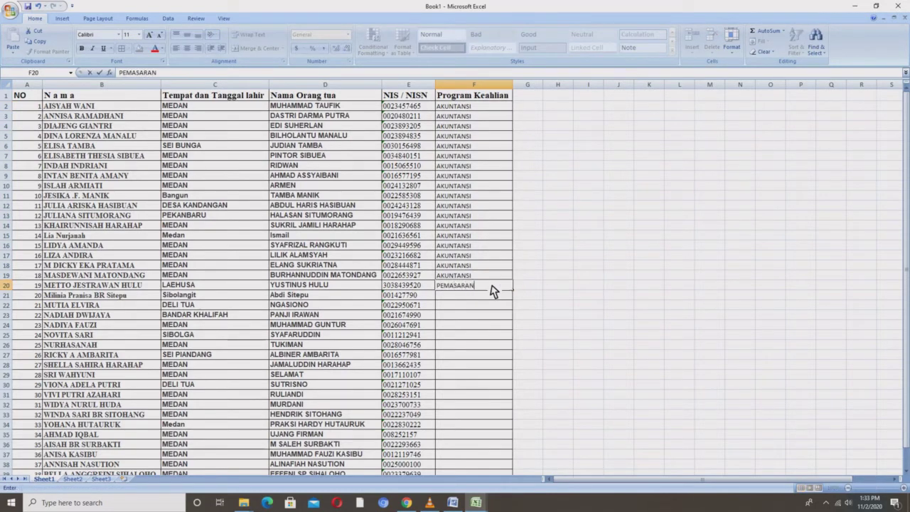
pyautogui.press('Return')
pyautogui.click(490, 286)
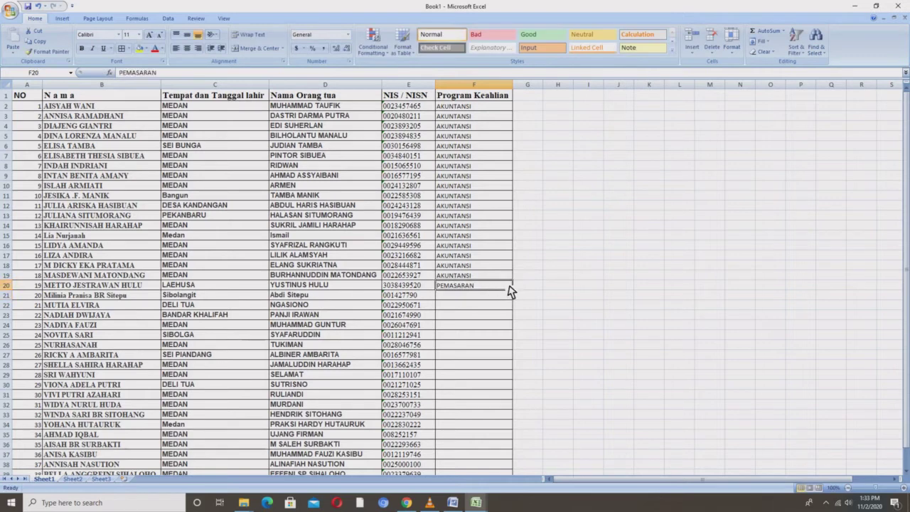
pyautogui.moveTo(491, 379); pyautogui.dragTo(489, 379)
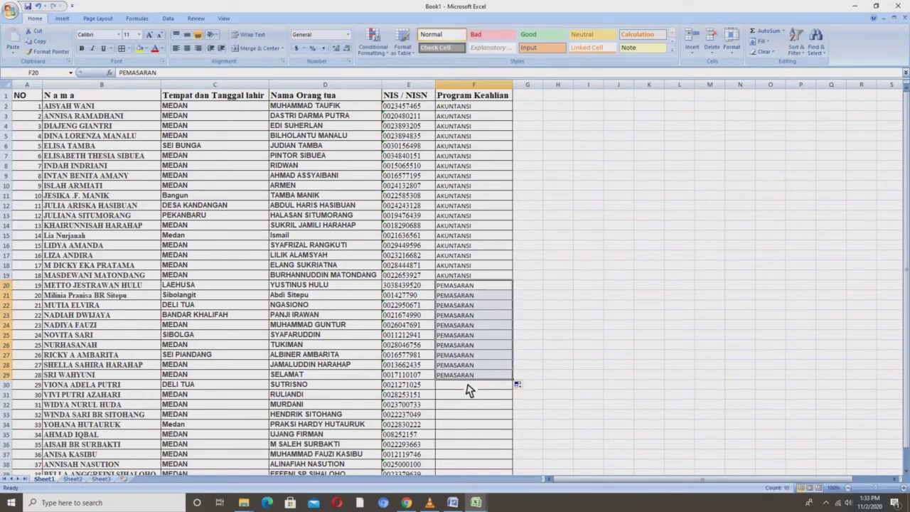
# Step: Enter ADM.PERKANTORAN in F30 and fill it down to F35
pyautogui.click(467, 385)
pyautogui.write('ADM.PERKANTORA')
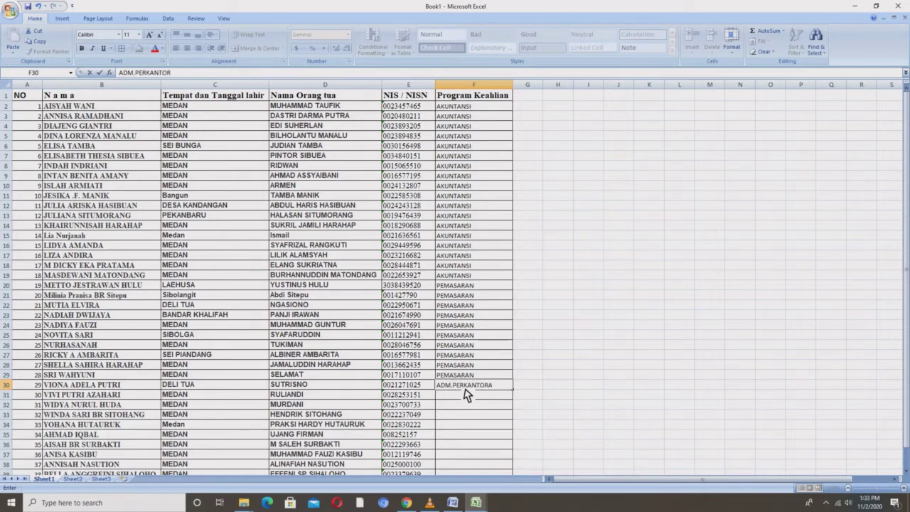
pyautogui.write('N')
pyautogui.press('Return')
pyautogui.click(480, 388)
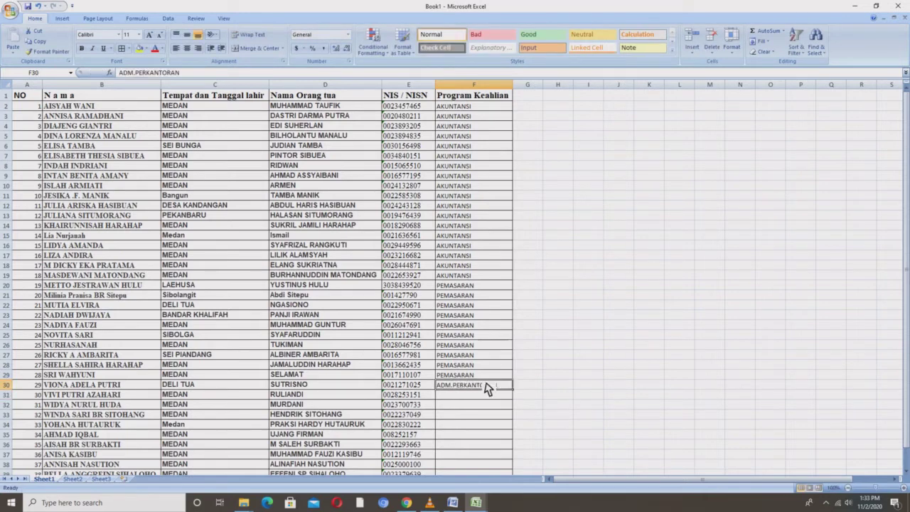
pyautogui.moveTo(512, 390); pyautogui.dragTo(516, 431)
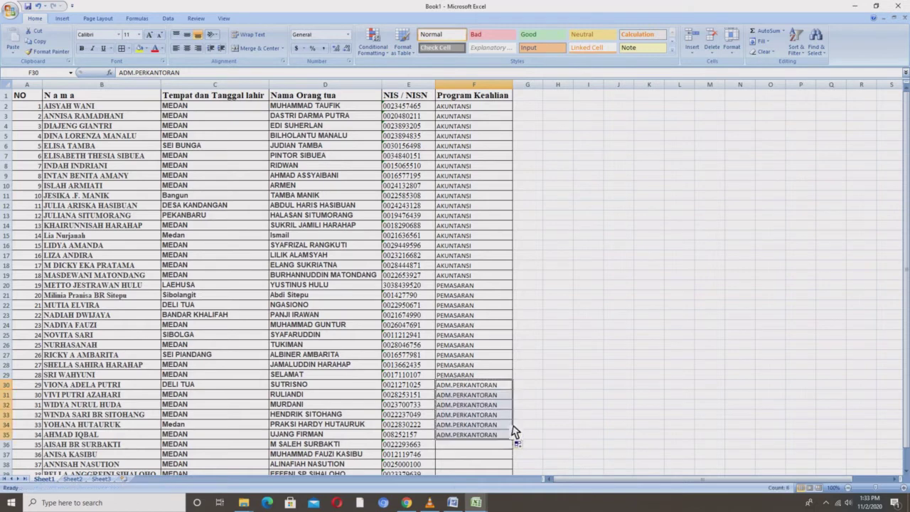
# Step: Enter PERHOTELAN in F36 under Program Keahlian and fill it down to F40
pyautogui.scroll(-4, 515, 398)
pyautogui.click(492, 328)
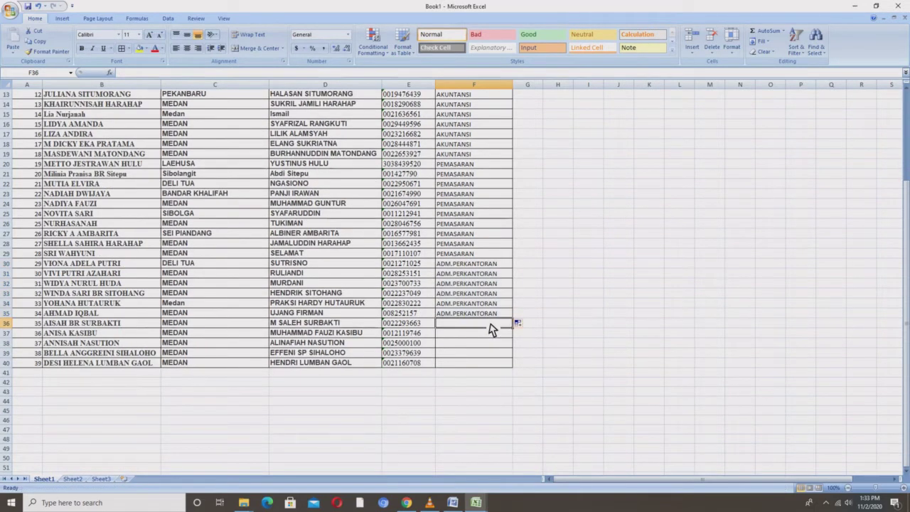
pyautogui.write('PERHOTELAN')
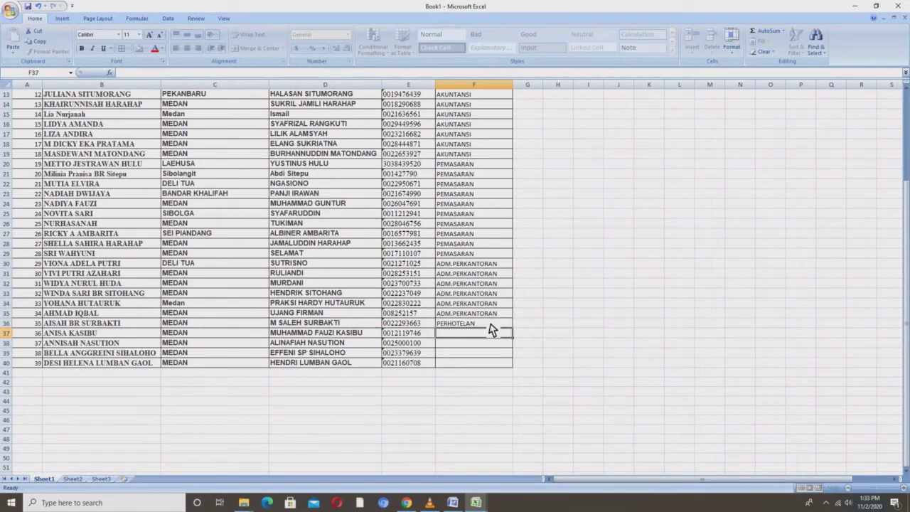
pyautogui.click(490, 328)
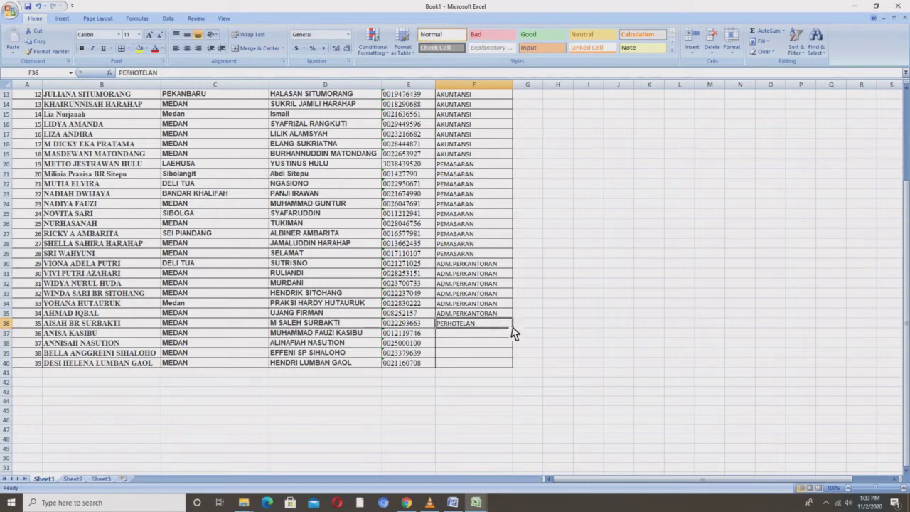
pyautogui.moveTo(511, 328); pyautogui.dragTo(508, 366)
# Step: Review the finished student table, checking each column heading and the rows down to row 40
pyautogui.scroll(4, 495, 355)
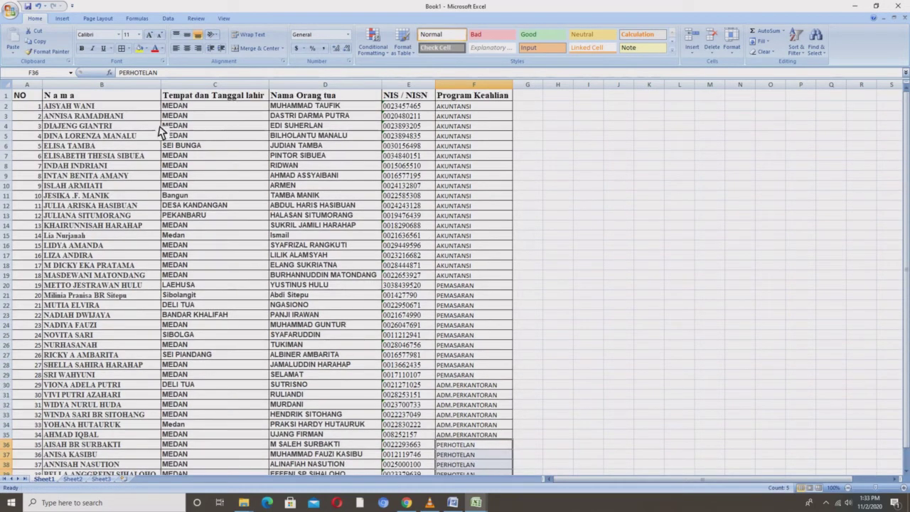
pyautogui.click(23, 98)
pyautogui.click(89, 101)
pyautogui.click(198, 103)
pyautogui.click(331, 96)
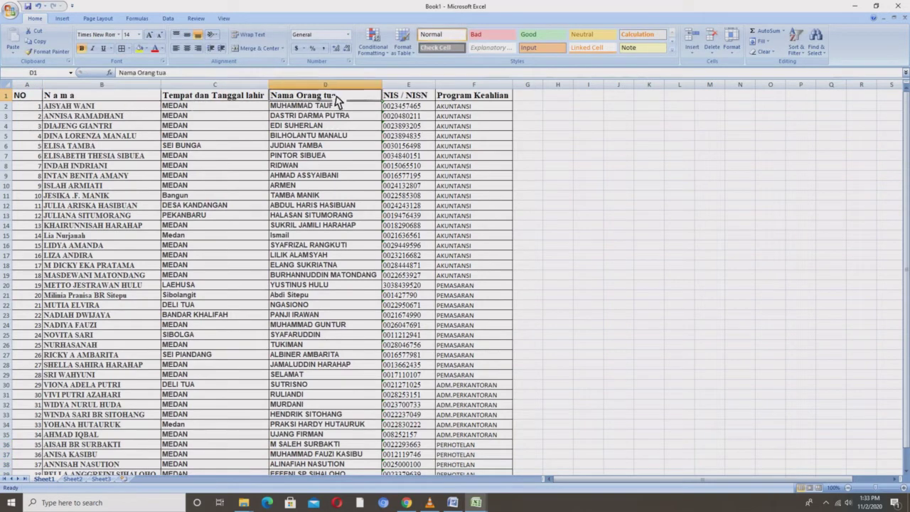
pyautogui.click(430, 106)
pyautogui.scroll(-5, 430, 189)
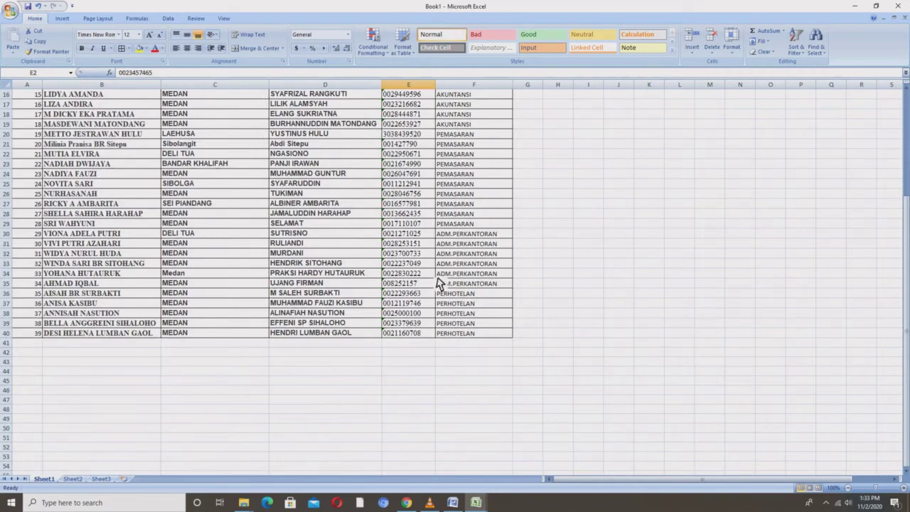
pyautogui.scroll(5, 433, 346)
pyautogui.moveTo(32, 96); pyautogui.dragTo(478, 450)
pyautogui.scroll(3, 478, 450)
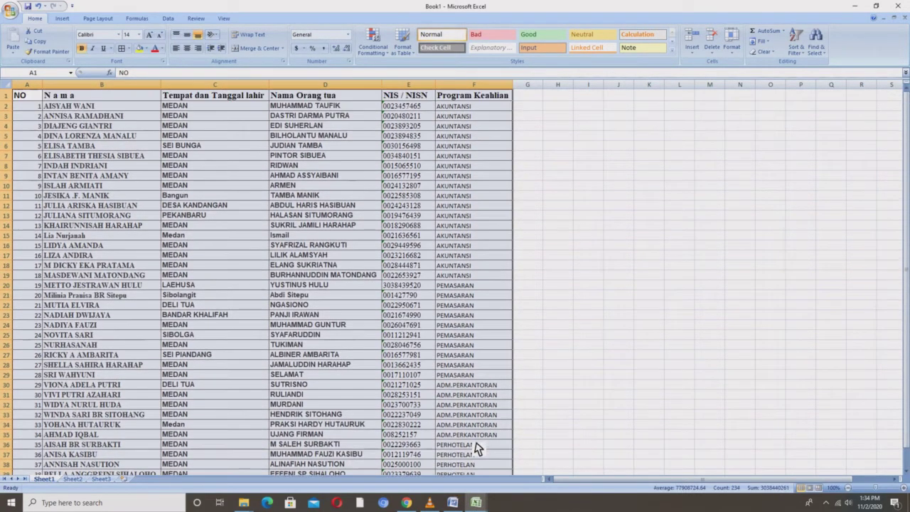
pyautogui.click(218, 146)
# Step: Start saving the workbook under a new name and browse to New Volume (D:) as the location
pyautogui.click(12, 17)
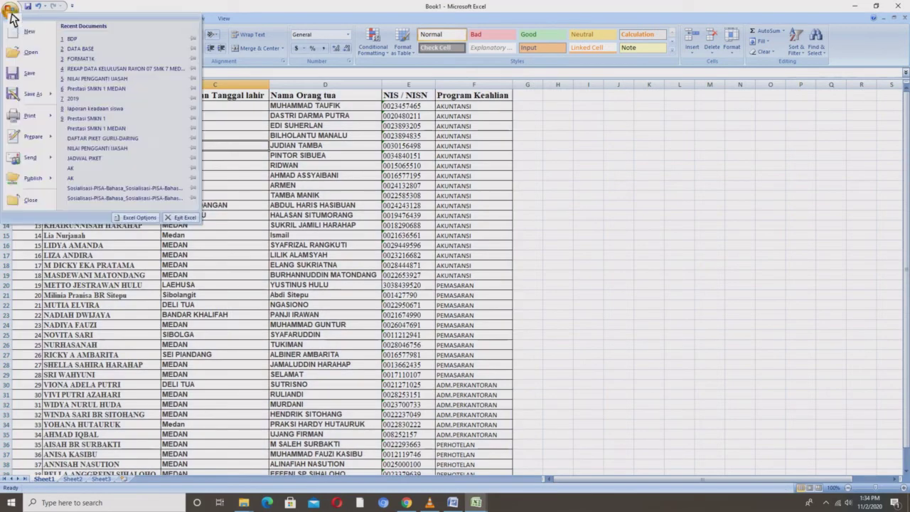
pyautogui.click(30, 96)
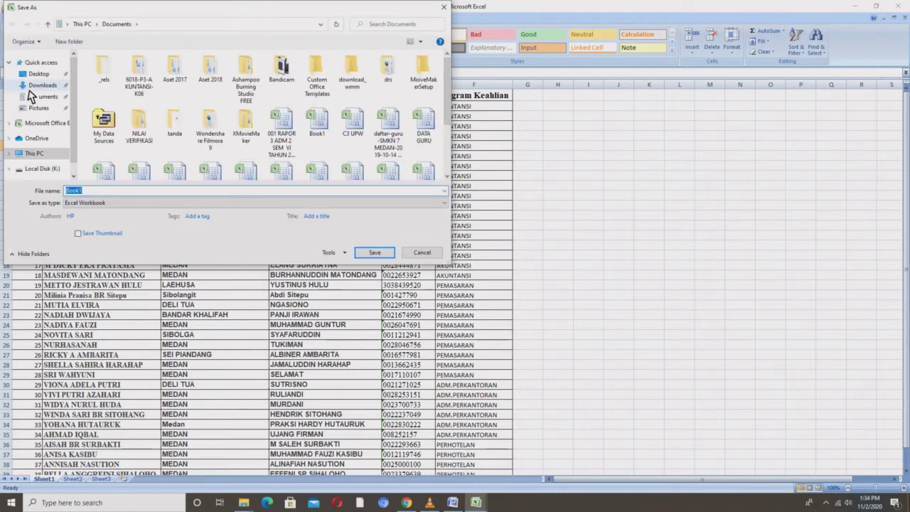
pyautogui.scroll(-1, 55, 172)
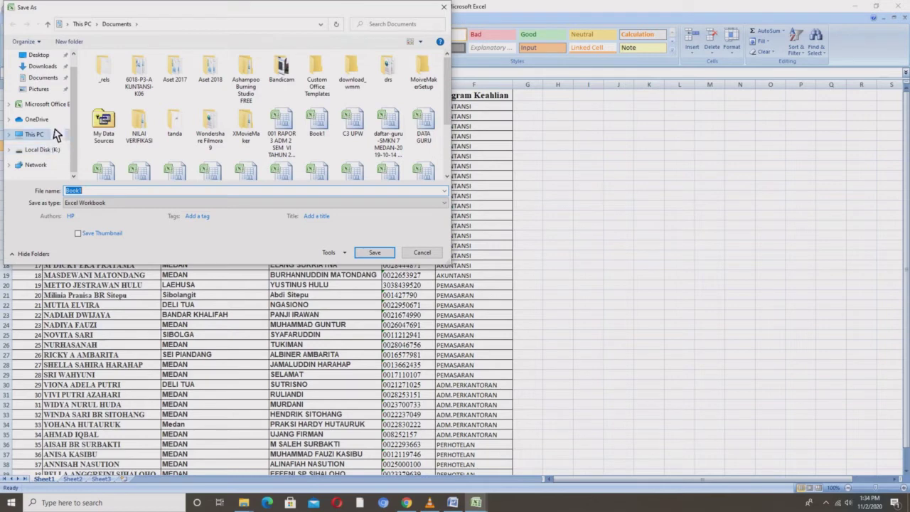
pyautogui.click(55, 137)
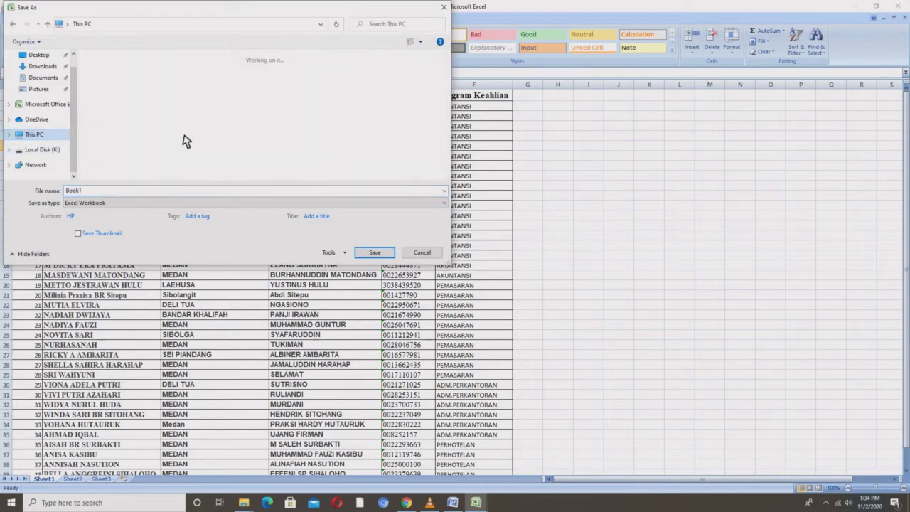
pyautogui.scroll(-1, 189, 139)
pyautogui.click(265, 113)
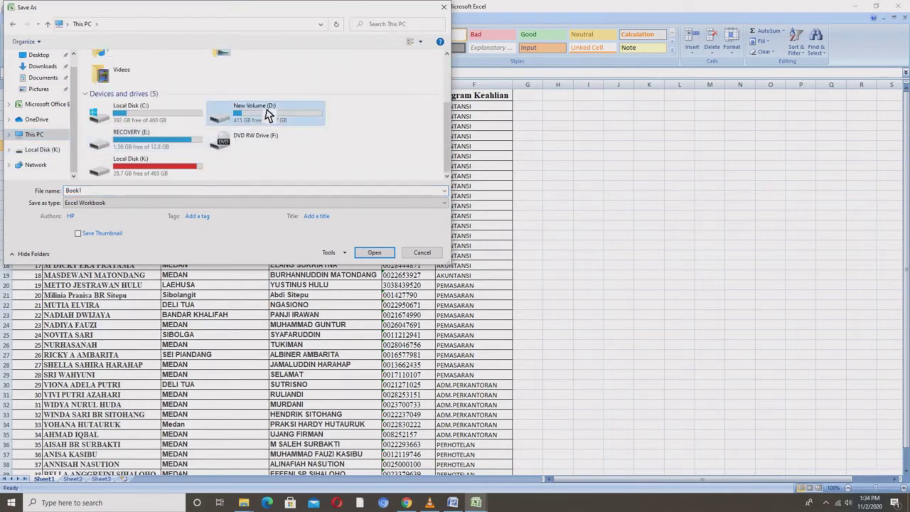
pyautogui.doubleClick(265, 113)
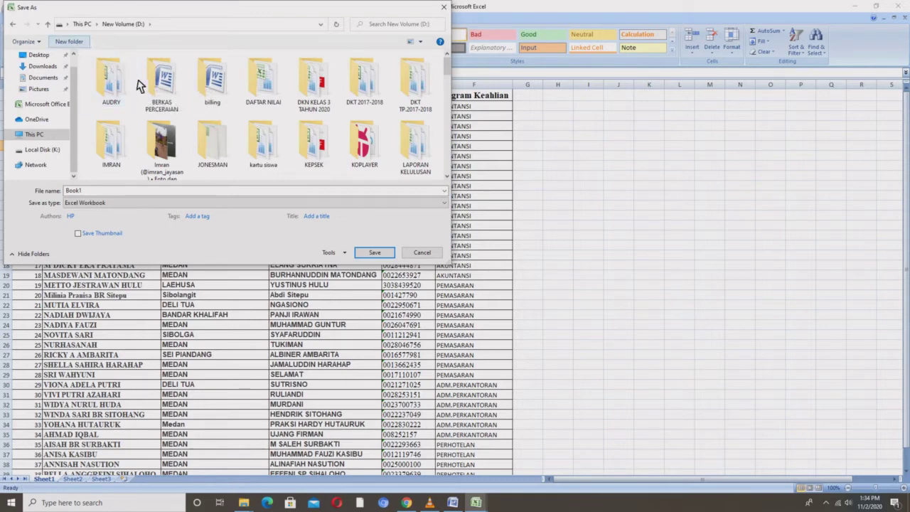
# Step: Create a new folder on New Volume (D:) and try to name it MAIL MARGE
pyautogui.write('MAIL MARGE')
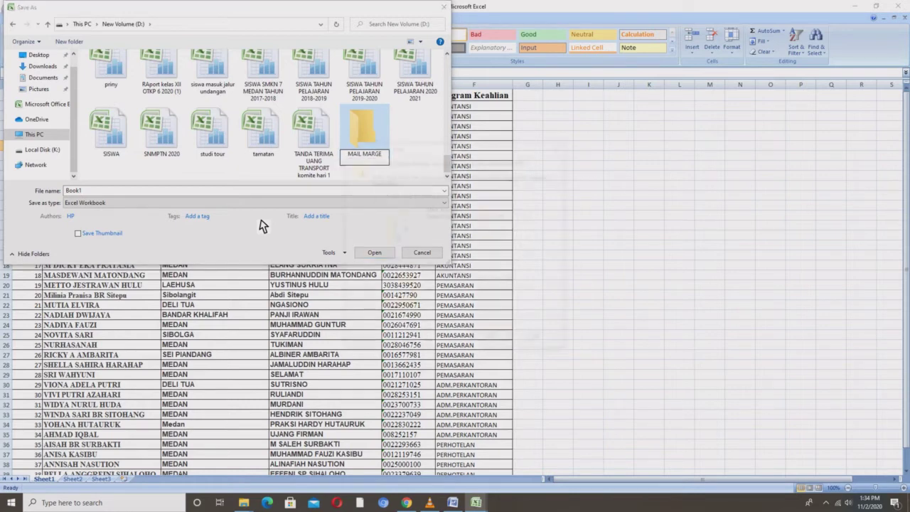
pyautogui.press('Return')
pyautogui.click(539, 340)
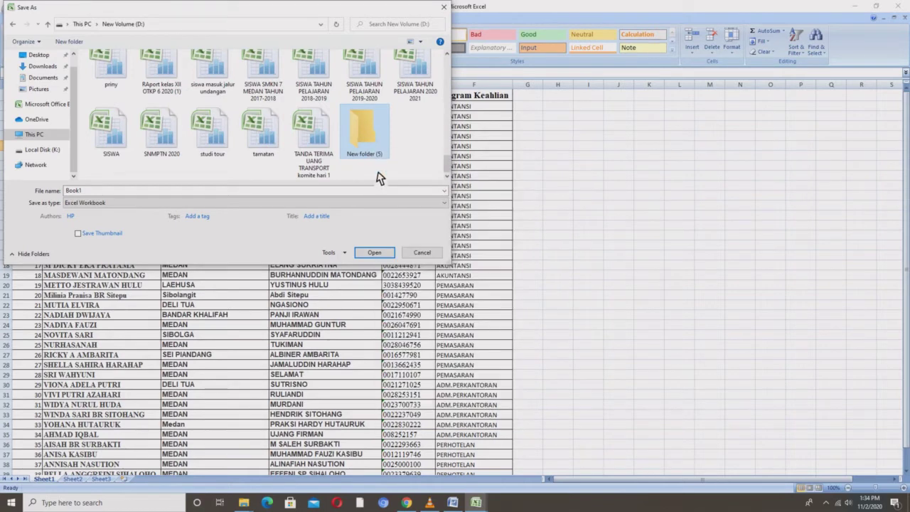
# Step: Rename the new folder as MAILL MARGE and open it as the save location
pyautogui.rightClick(375, 163)
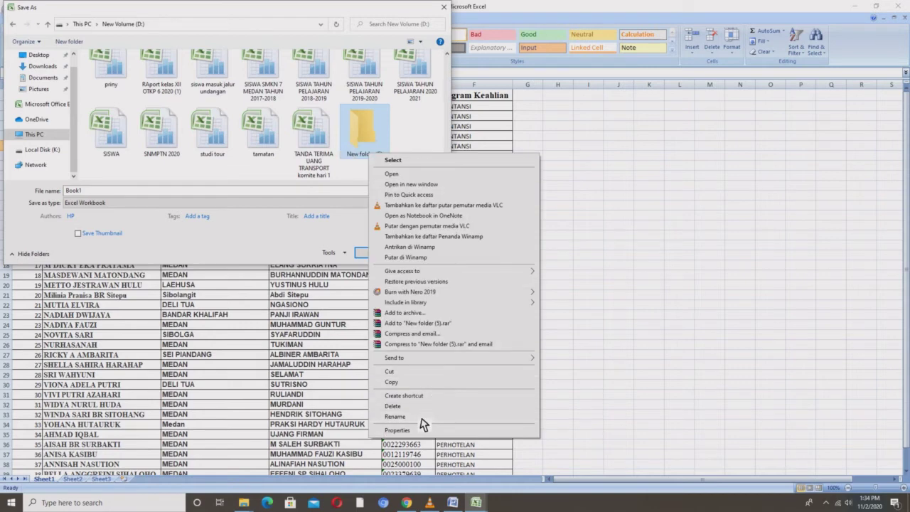
pyautogui.click(395, 417)
pyautogui.write('MAILL MARGE')
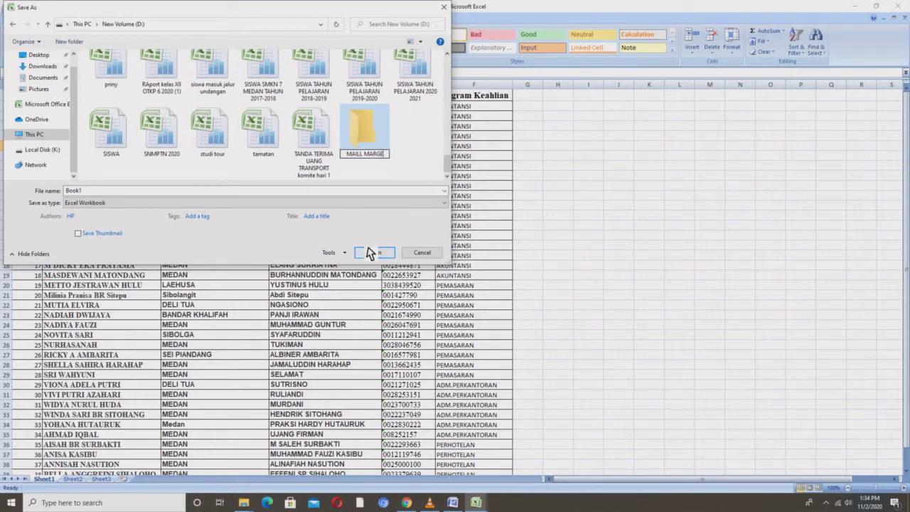
pyautogui.click(143, 224)
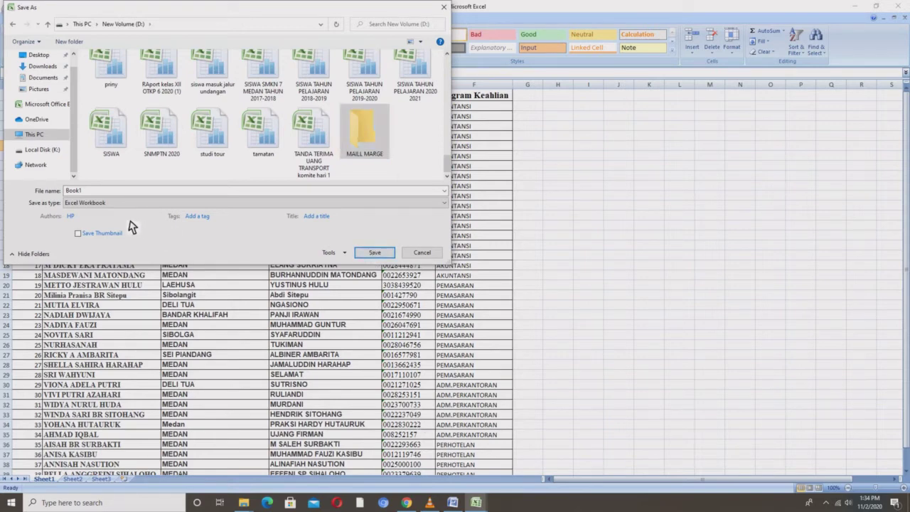
pyautogui.doubleClick(354, 152)
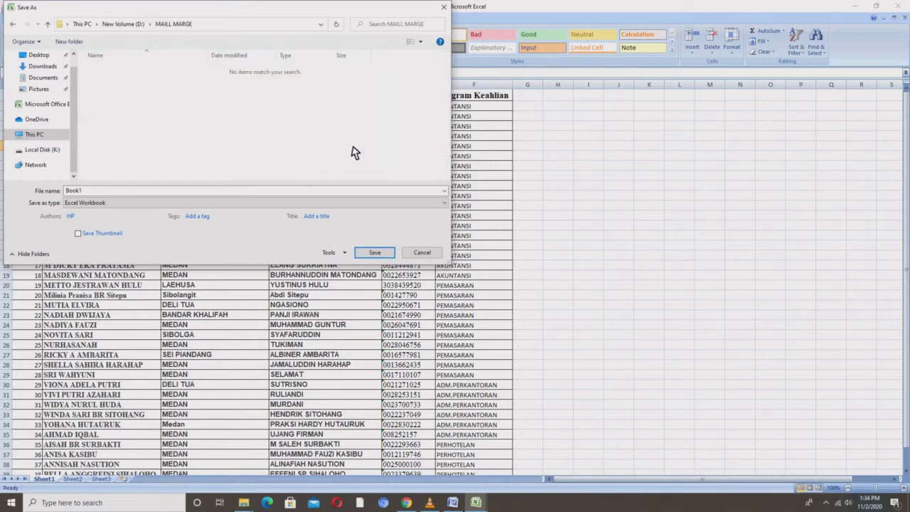
# Step: Save the workbook as DATA BASE in the MAILL MARGE folder and close it
pyautogui.doubleClick(91, 191)
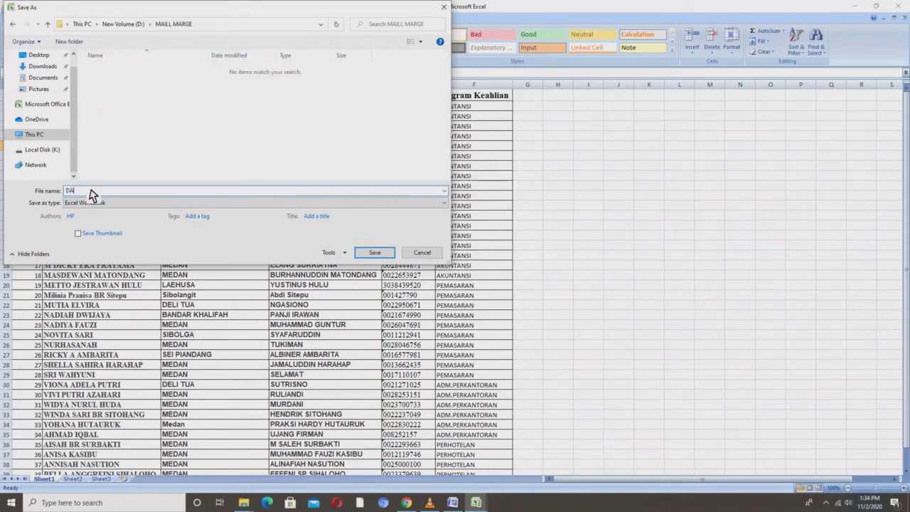
pyautogui.write('DATA BASE')
pyautogui.moveTo(106, 191); pyautogui.dragTo(56, 193)
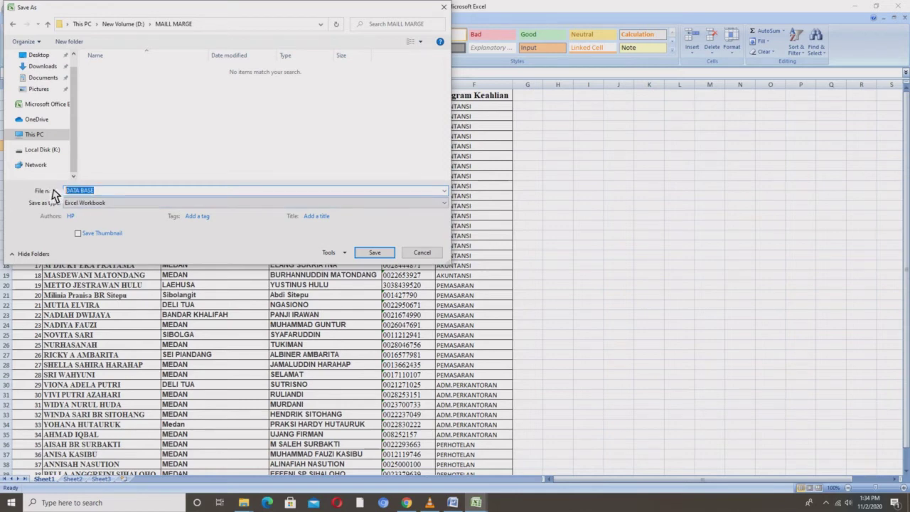
pyautogui.click(376, 256)
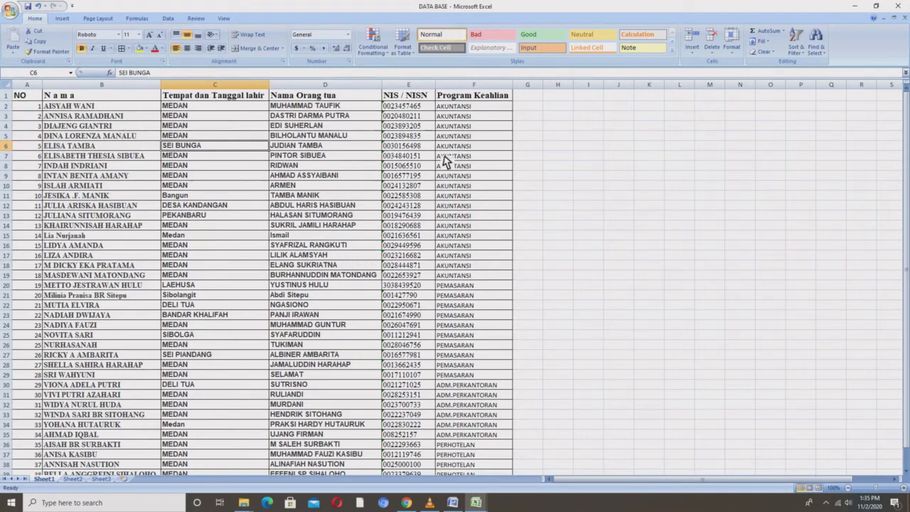
pyautogui.click(106, 206)
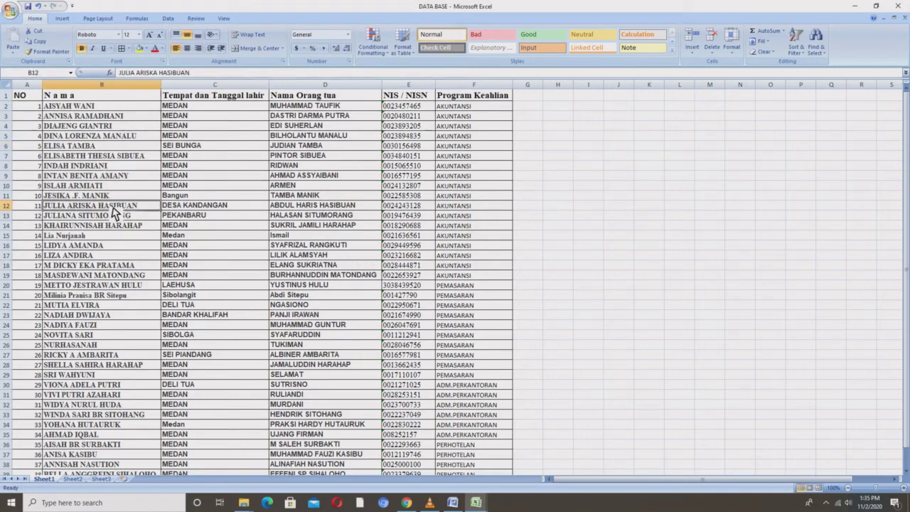
pyautogui.click(897, 5)
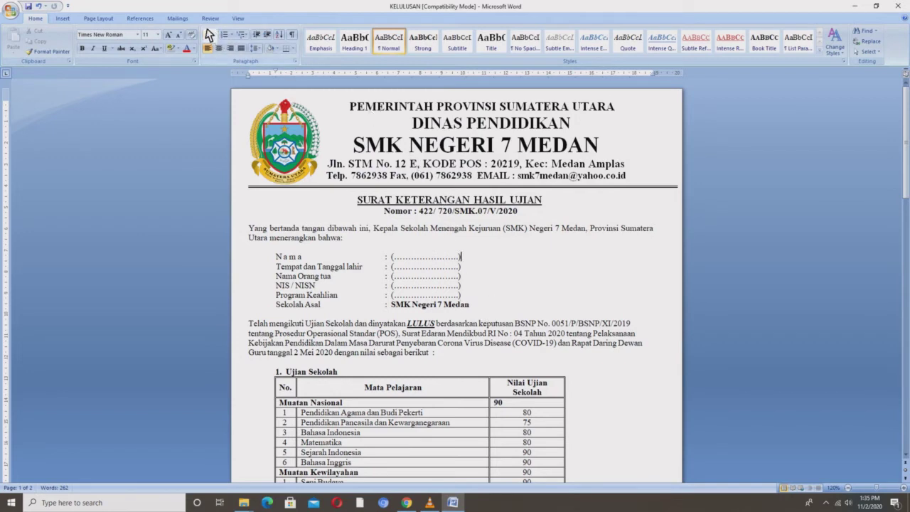
# Step: Start the step-by-step Mail Merge wizard for the KELULUSAN letter in Word, widen its pane, and keep Letters and the current document
pyautogui.click(176, 19)
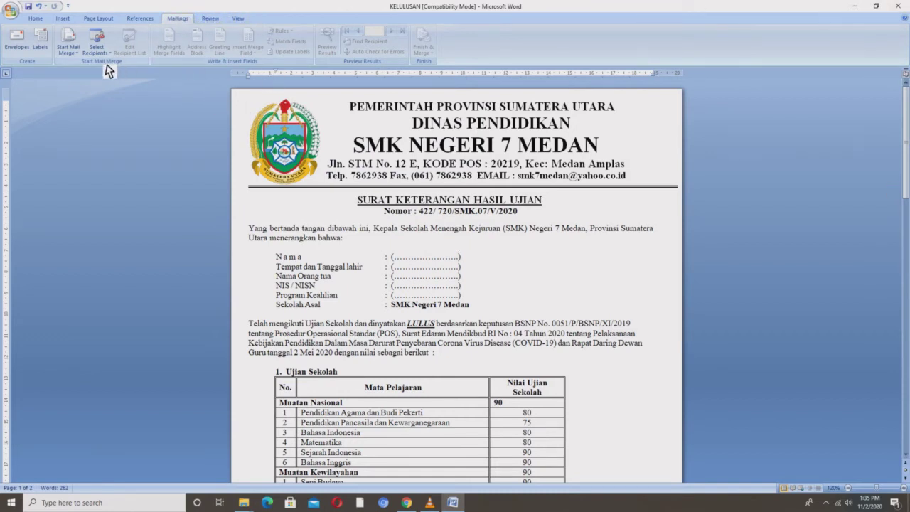
pyautogui.click(71, 49)
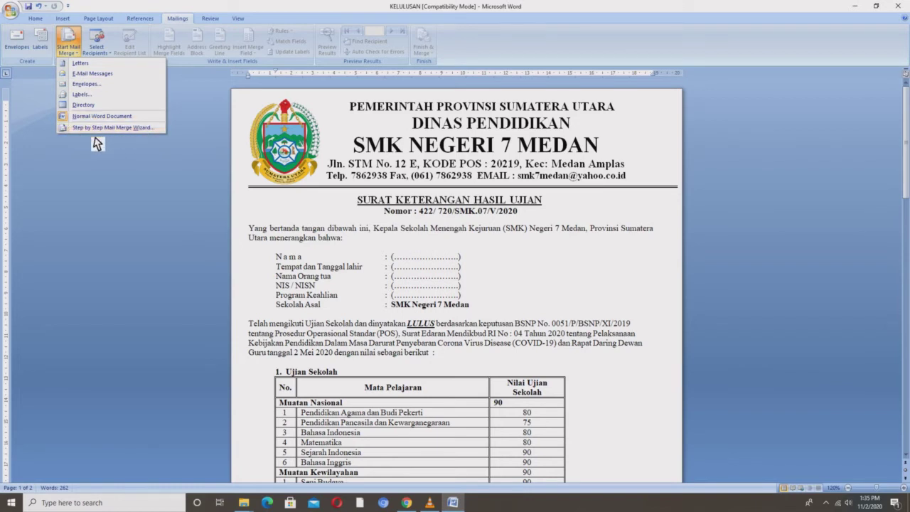
pyautogui.click(134, 128)
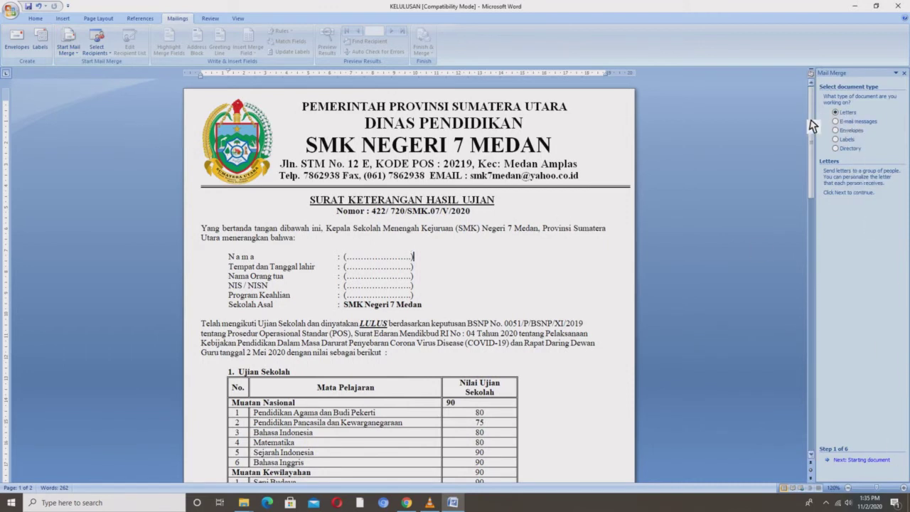
pyautogui.moveTo(818, 204); pyautogui.dragTo(692, 209)
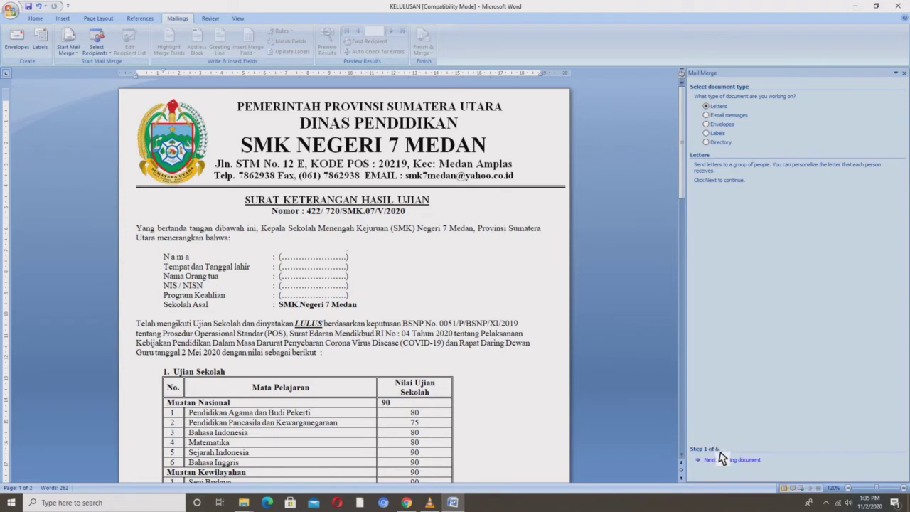
pyautogui.click(720, 459)
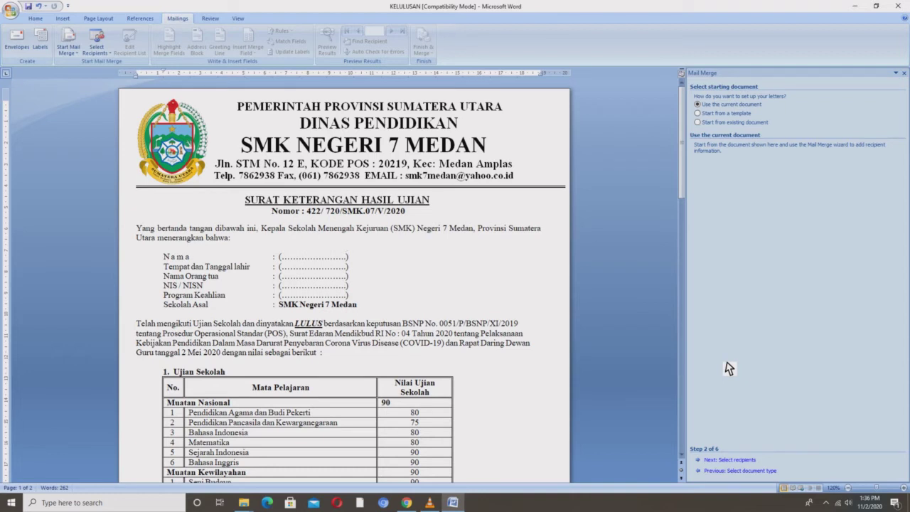
pyautogui.click(723, 459)
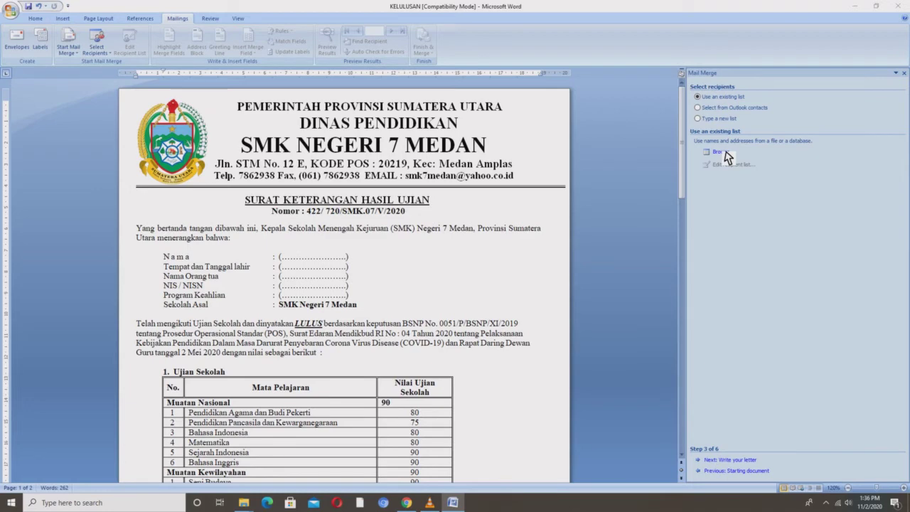
# Step: Open the DATA BASE workbook from the MAILL MARGE folder on New Volume (D:) as the existing recipient list
pyautogui.click(725, 152)
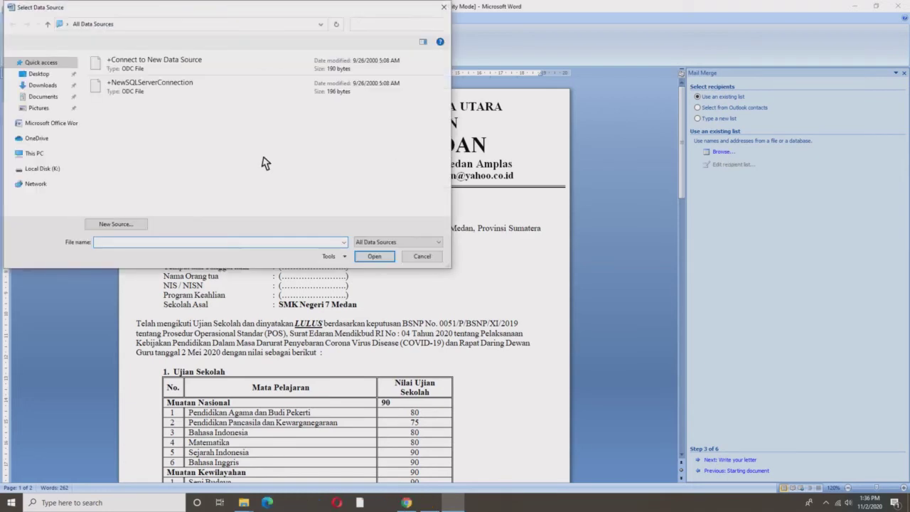
pyautogui.click(42, 155)
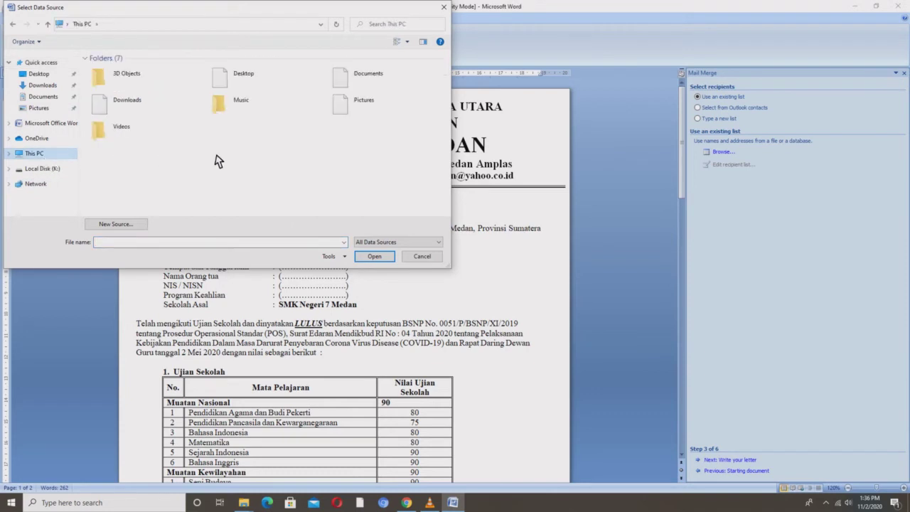
pyautogui.click(272, 177)
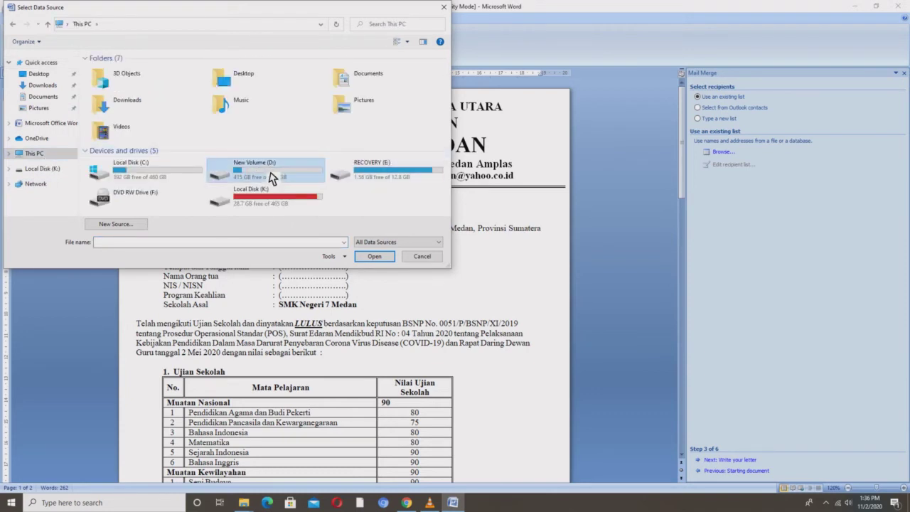
pyautogui.doubleClick(272, 177)
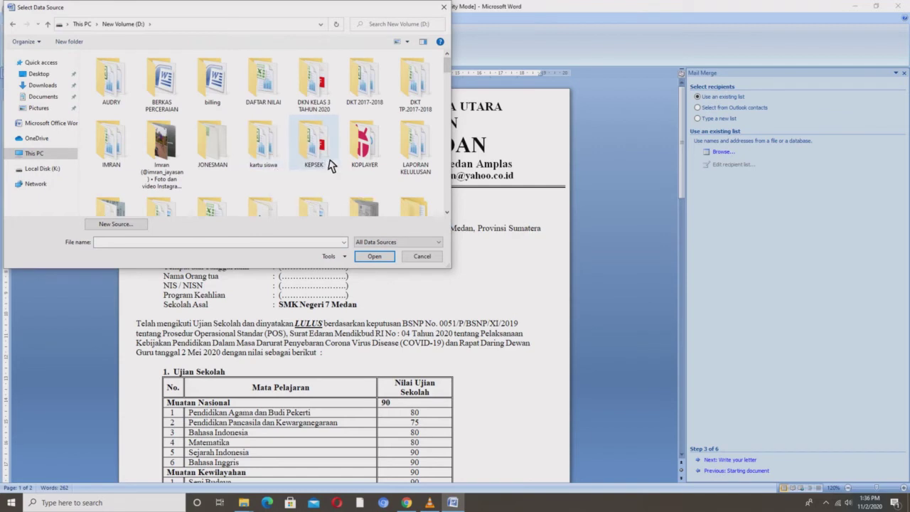
pyautogui.scroll(-3, 313, 177)
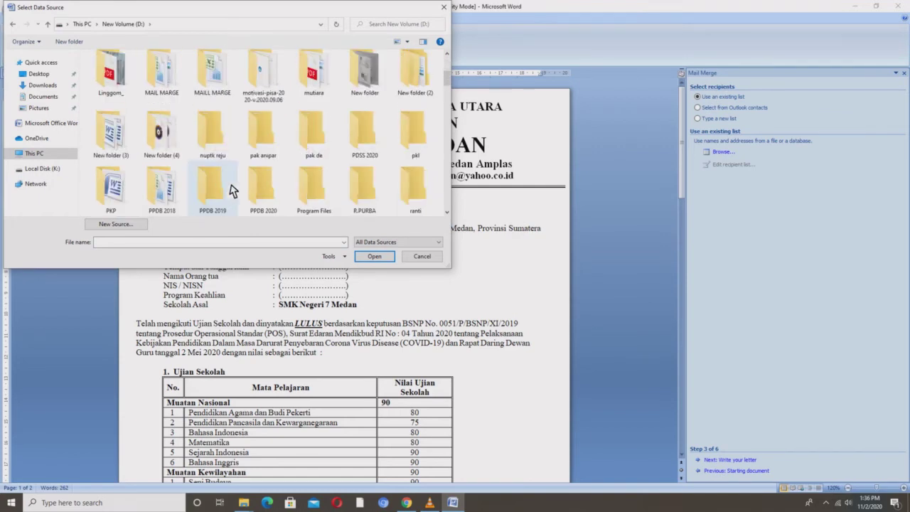
pyautogui.scroll(1, 214, 98)
pyautogui.doubleClick(213, 98)
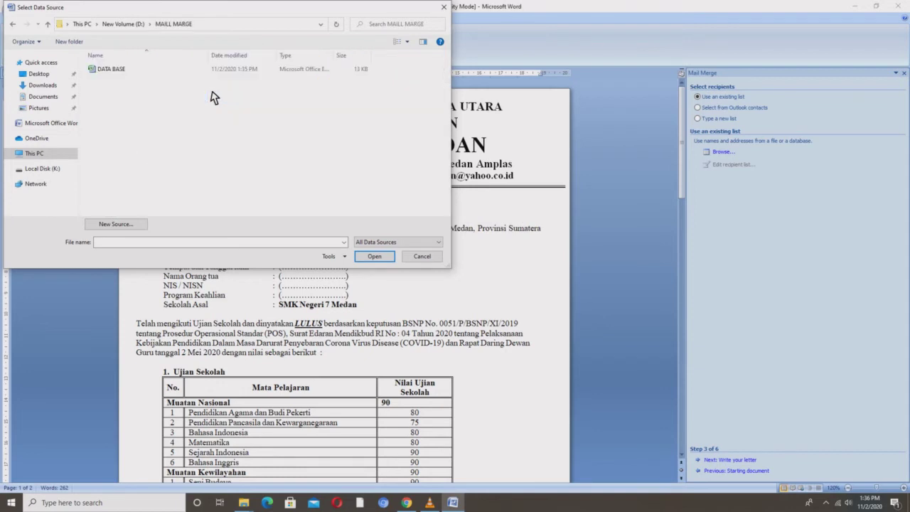
pyautogui.click(148, 71)
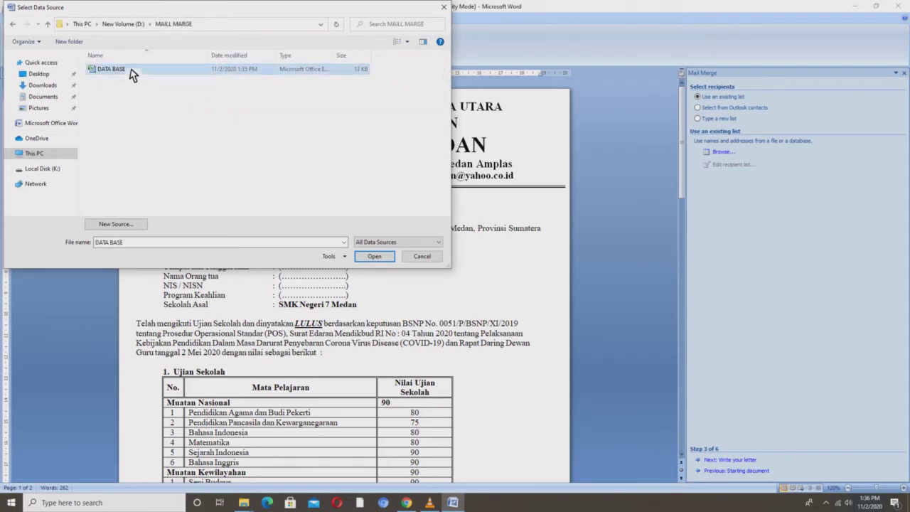
pyautogui.click(371, 260)
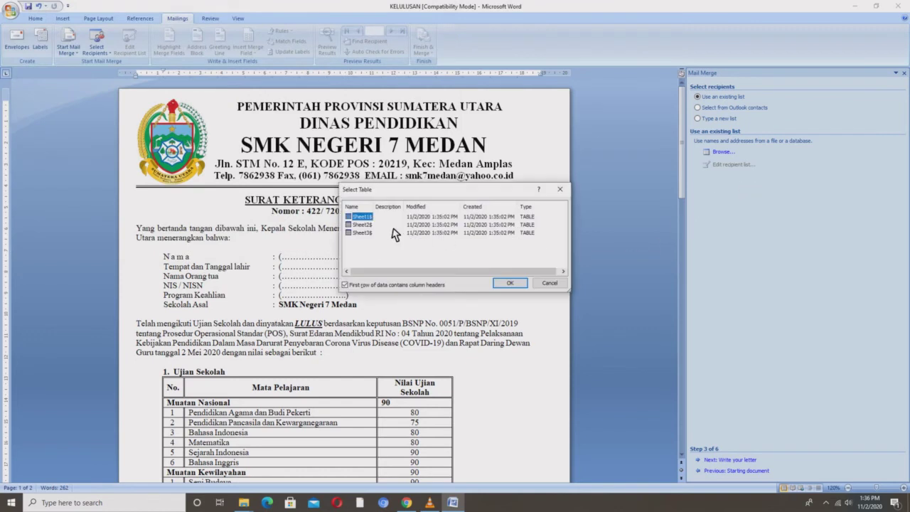
# Step: Use Sheet1$ as the recipient table, accept all listed recipients, and advance the wizard to writing the letter
pyautogui.click(508, 283)
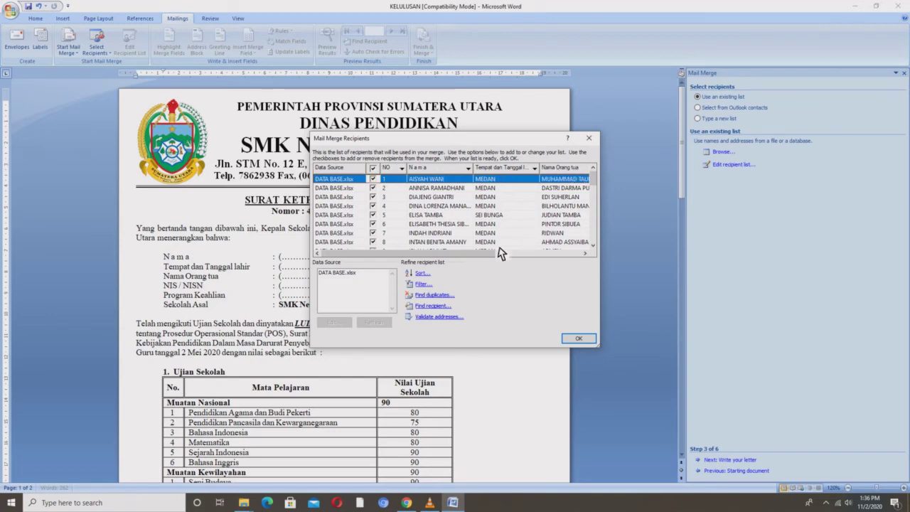
pyautogui.moveTo(488, 253); pyautogui.dragTo(579, 257)
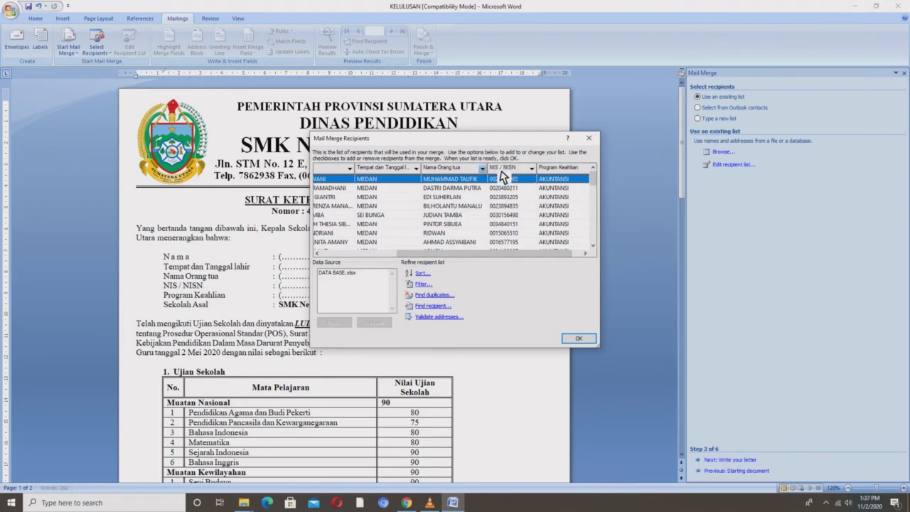
pyautogui.click(584, 253)
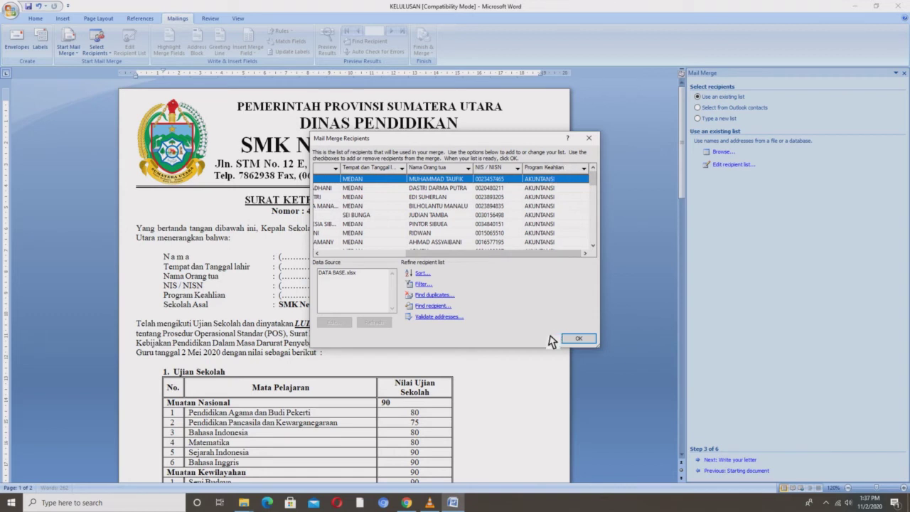
pyautogui.click(577, 339)
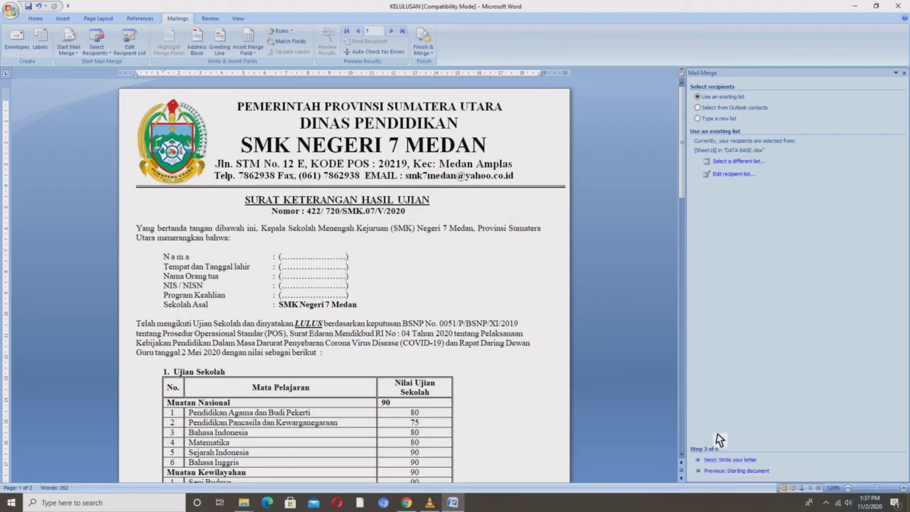
pyautogui.click(734, 461)
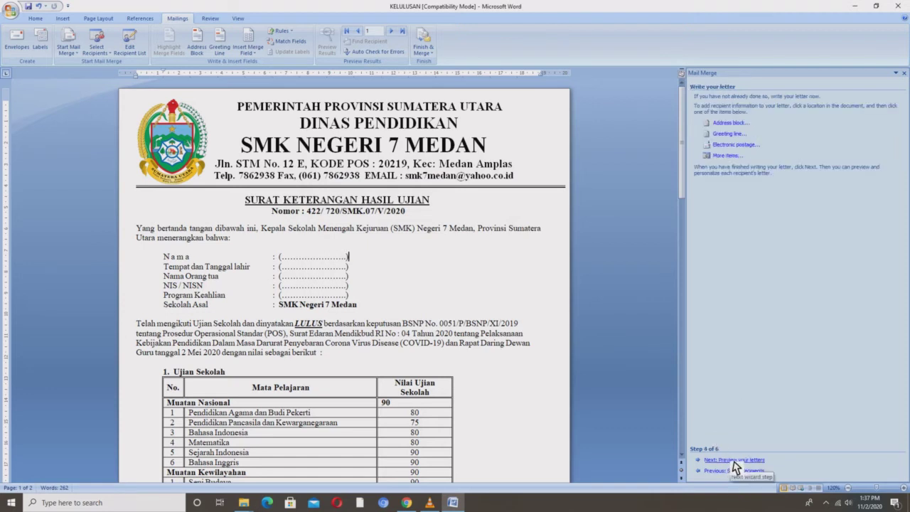
# Step: Replace the dotted placeholder beside Nama in the letter with the N a m a merge field
pyautogui.click(727, 156)
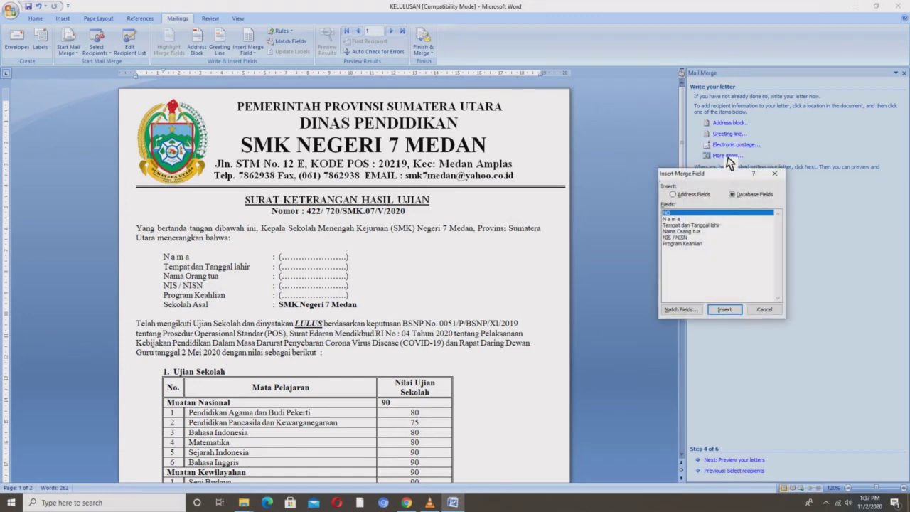
pyautogui.click(761, 311)
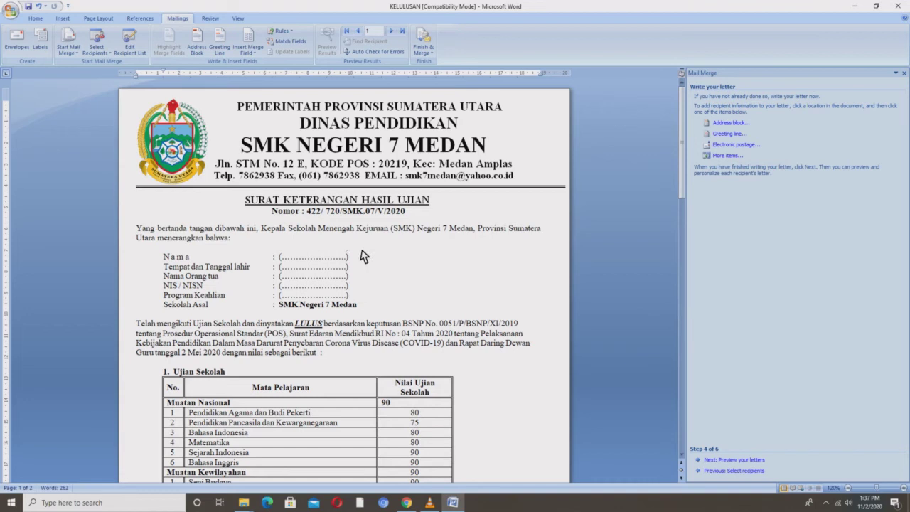
pyautogui.moveTo(349, 257); pyautogui.dragTo(283, 259)
pyautogui.click(738, 156)
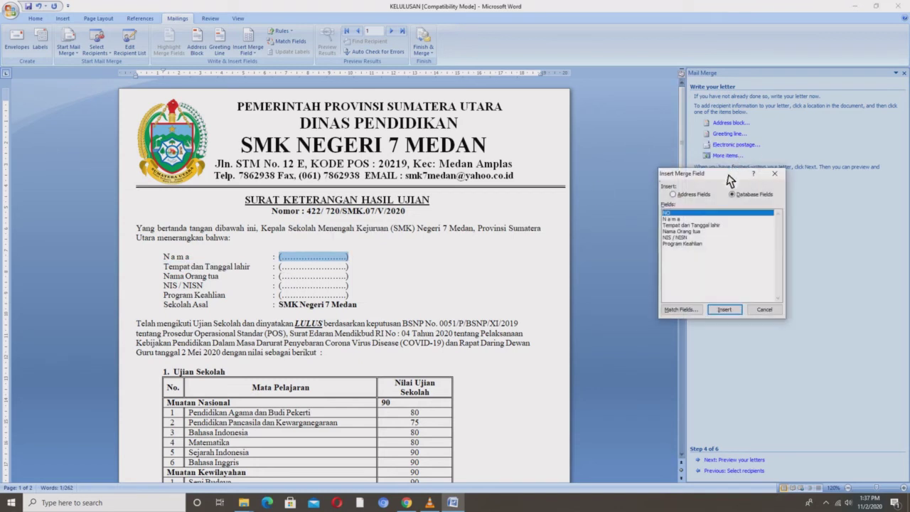
pyautogui.click(674, 219)
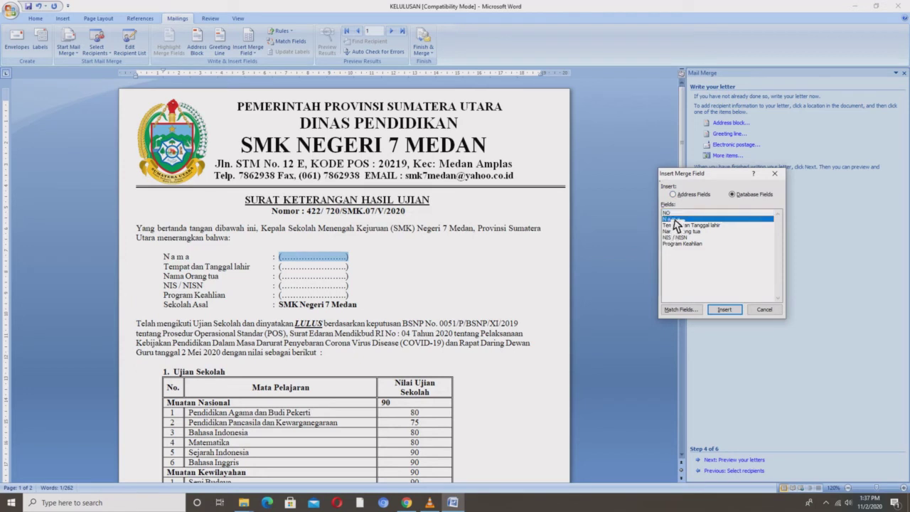
pyautogui.click(724, 309)
pyautogui.click(764, 311)
# Step: Replace the dotted placeholder beside Tempat dan Tanggal lahir with the merge field of the same name
pyautogui.moveTo(348, 266); pyautogui.dragTo(280, 271)
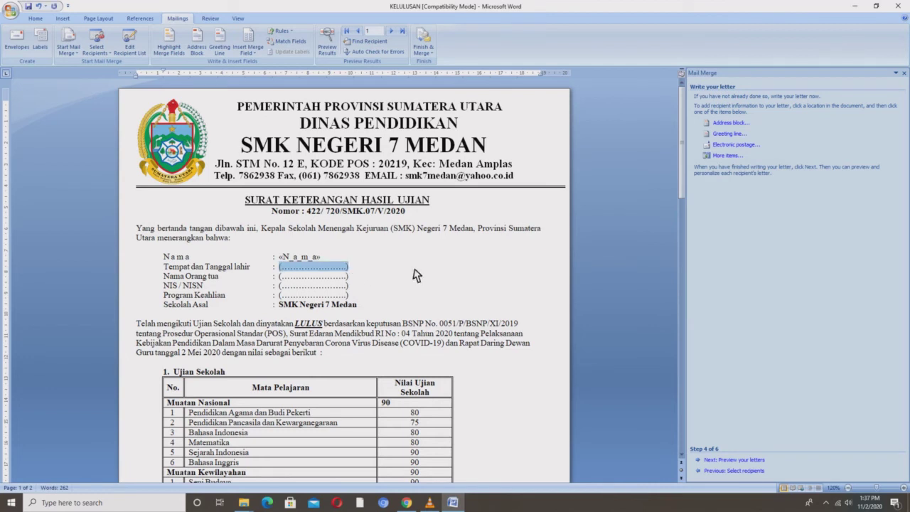
pyautogui.click(725, 157)
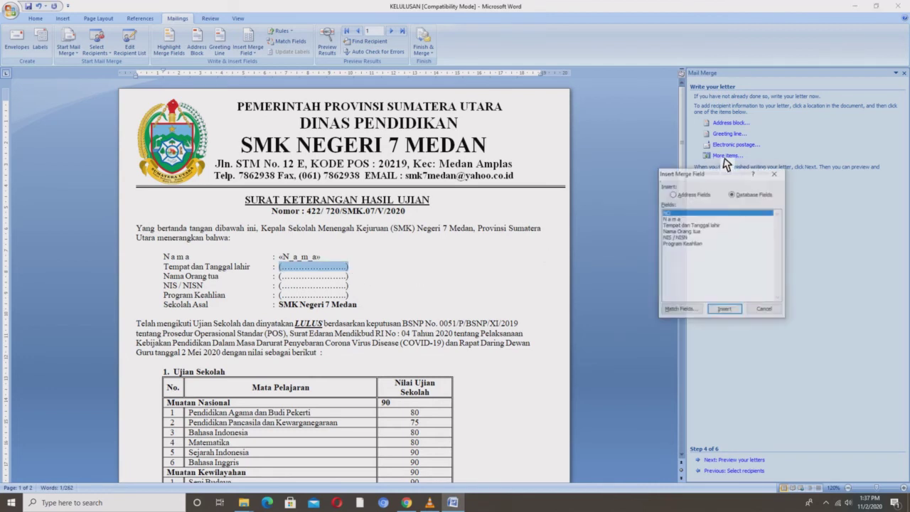
pyautogui.click(711, 225)
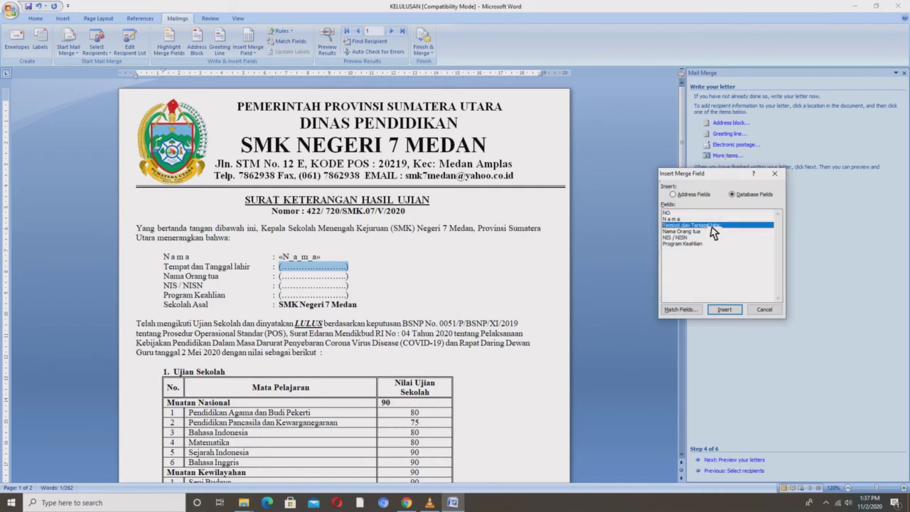
pyautogui.click(723, 309)
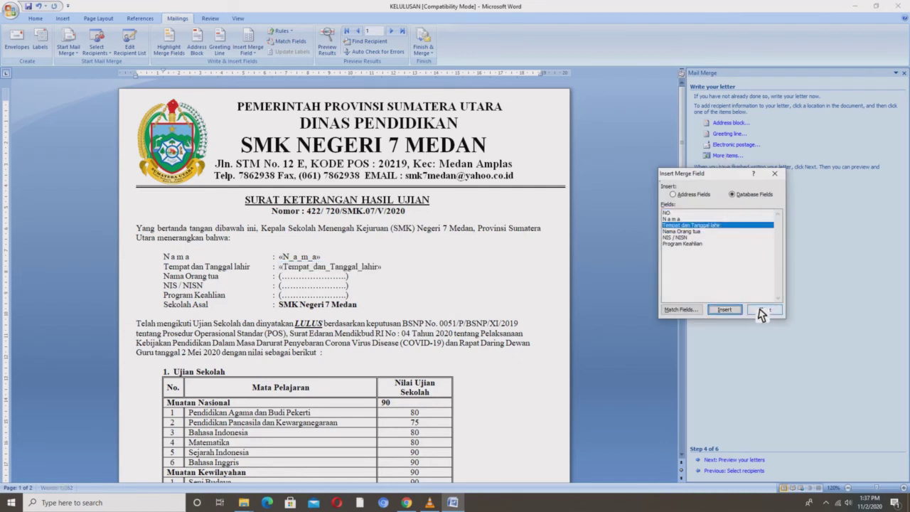
pyautogui.click(764, 310)
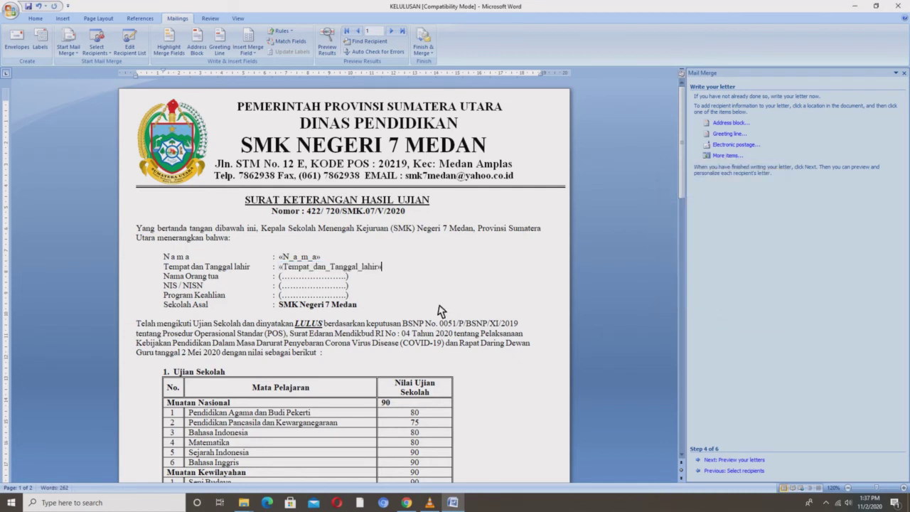
# Step: Replace the dotted placeholder beside Nama Orang tua with the Nama Orang tua merge field
pyautogui.click(310, 257)
pyautogui.click(364, 268)
pyautogui.moveTo(348, 276); pyautogui.dragTo(283, 277)
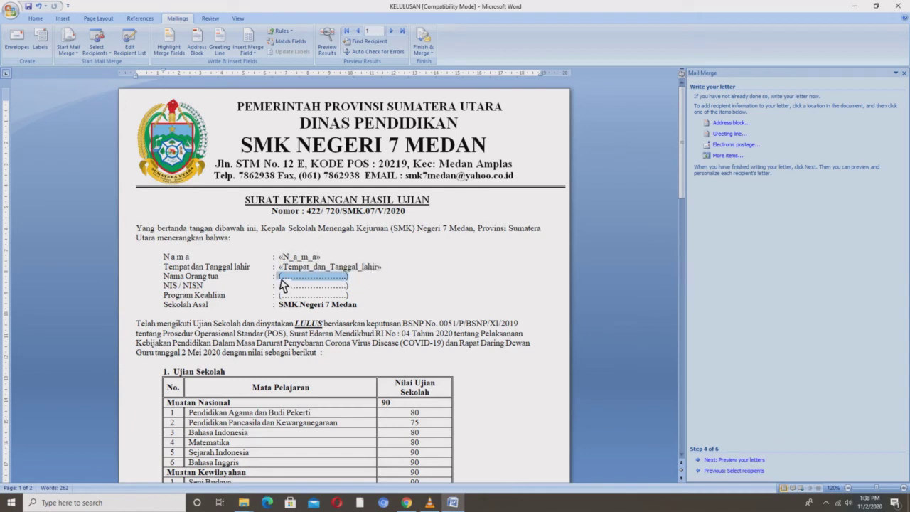
pyautogui.moveTo(364, 283); pyautogui.dragTo(287, 282)
pyautogui.click(719, 156)
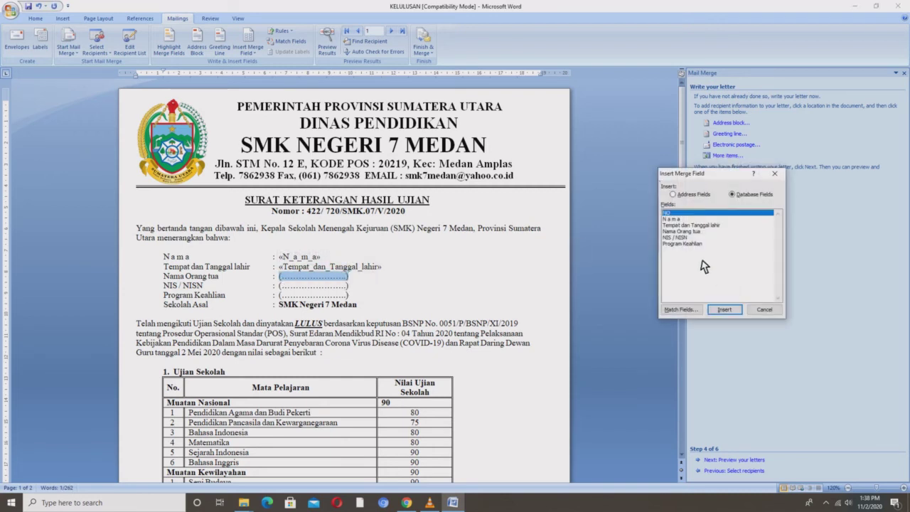
pyautogui.click(674, 231)
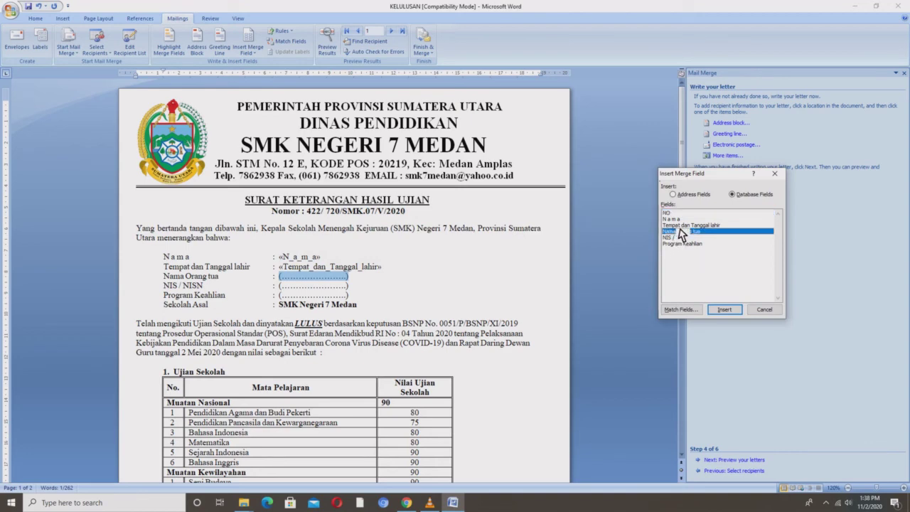
pyautogui.click(718, 310)
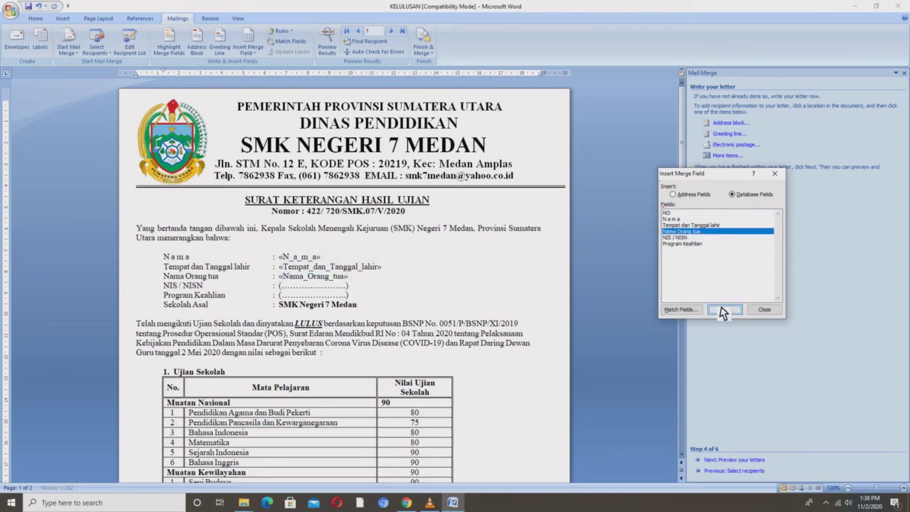
pyautogui.click(764, 310)
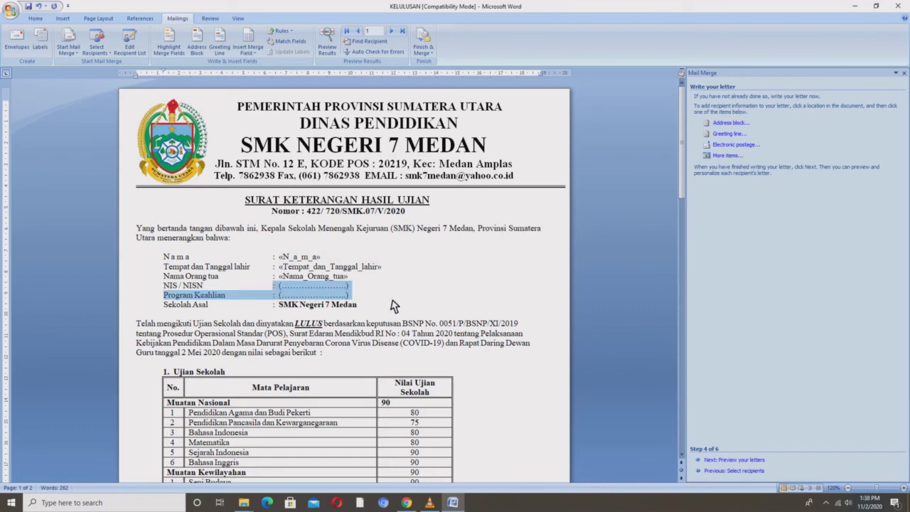
# Step: Replace only the dotted placeholder beside NIS / NISN with the NIS / NISN merge field
pyautogui.moveTo(348, 285); pyautogui.dragTo(287, 293)
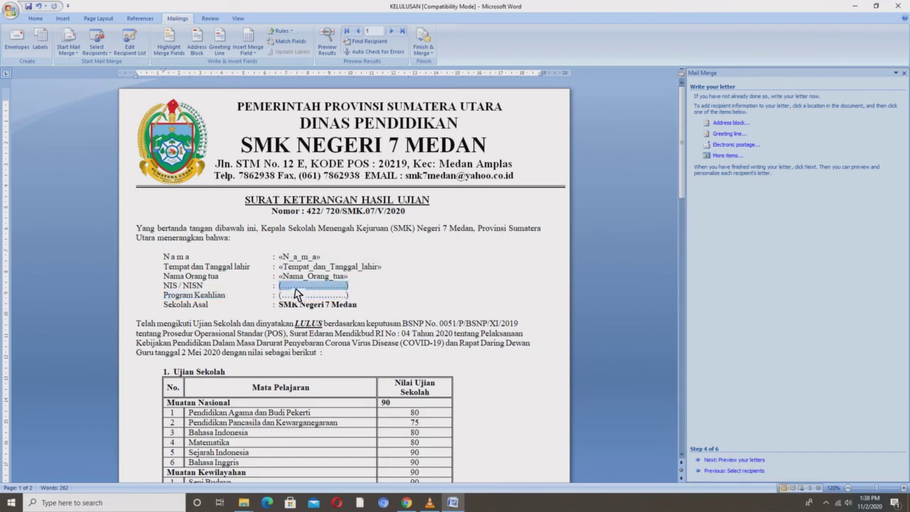
pyautogui.click(719, 156)
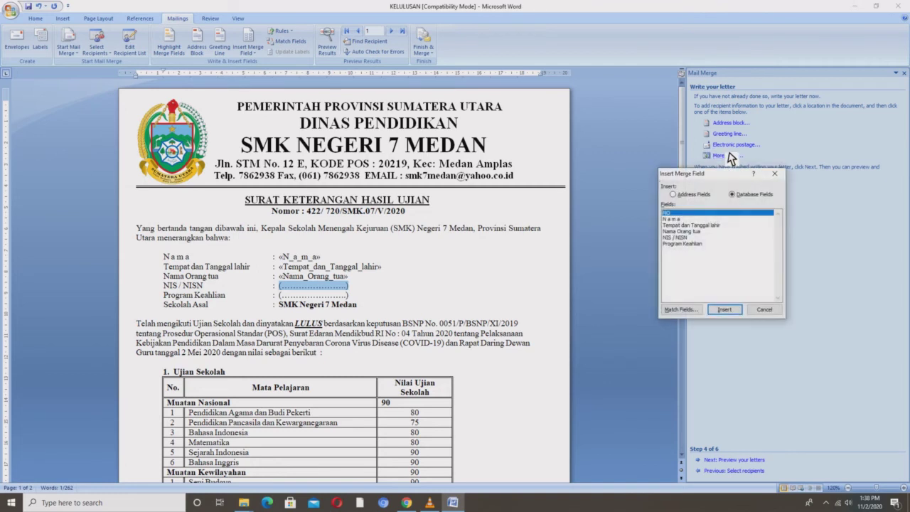
pyautogui.click(679, 238)
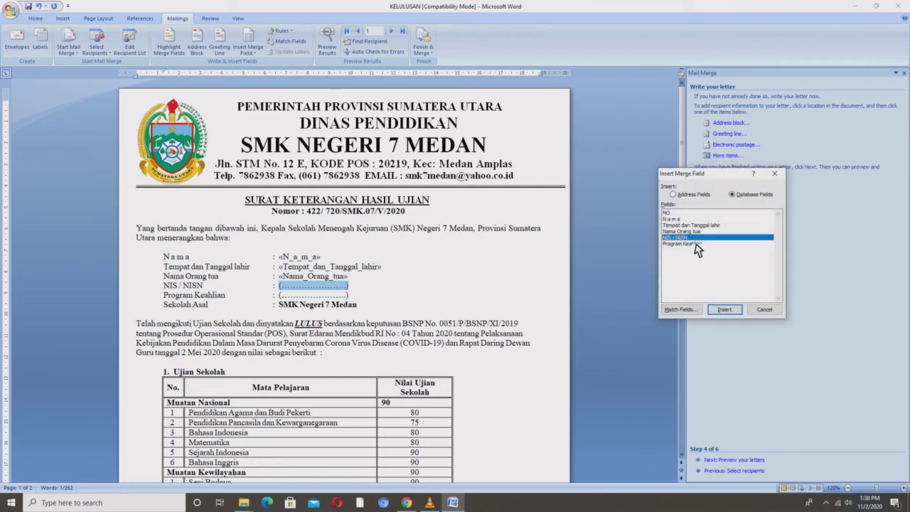
pyautogui.click(738, 310)
pyautogui.click(764, 310)
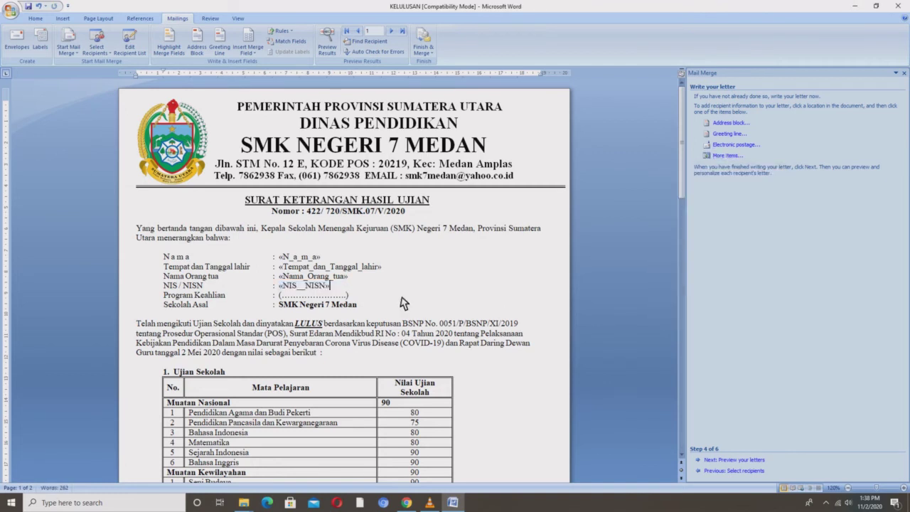
# Step: Replace the dotted placeholder beside Program Keahlian with the Program Keahlian merge field
pyautogui.moveTo(349, 295); pyautogui.dragTo(282, 297)
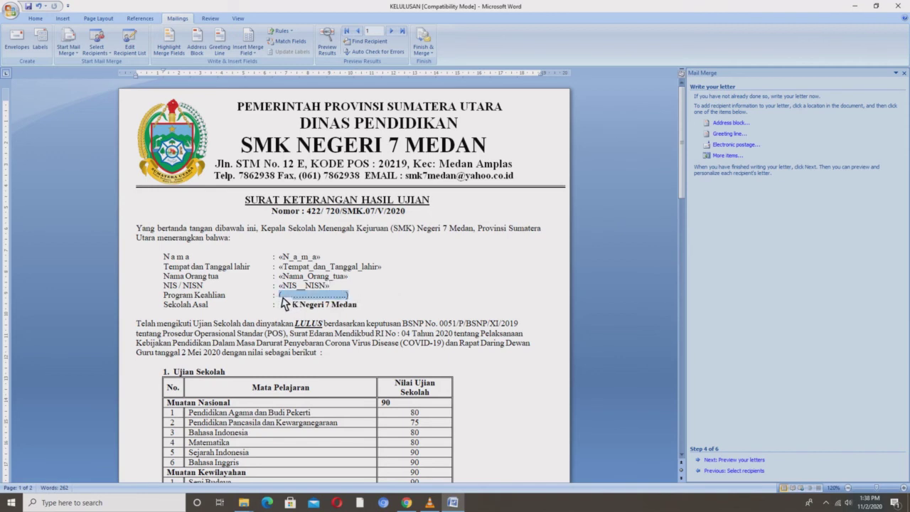
pyautogui.click(725, 155)
pyautogui.click(693, 244)
pyautogui.click(724, 310)
pyautogui.click(763, 310)
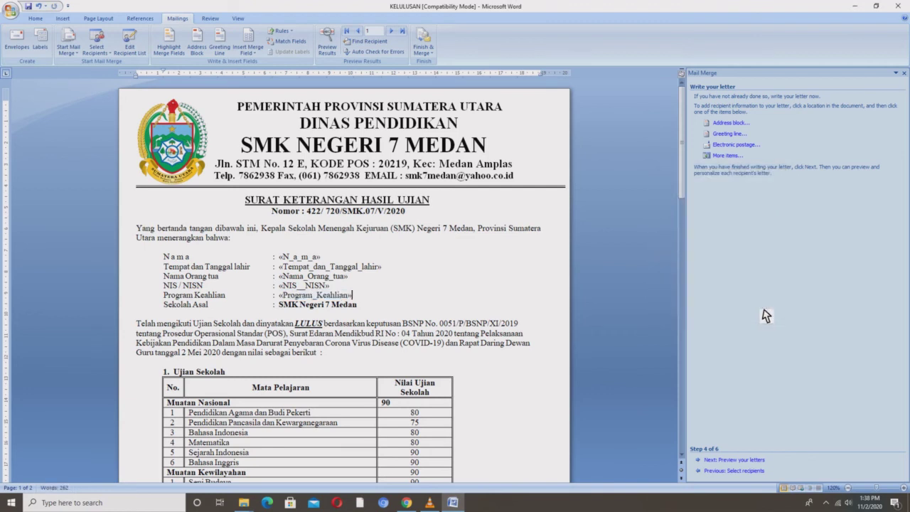
pyautogui.moveTo(353, 299); pyautogui.dragTo(294, 303)
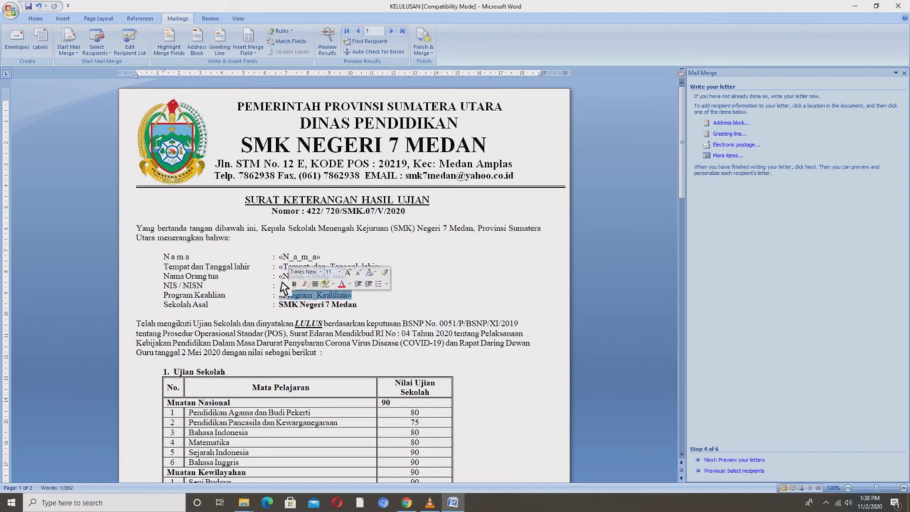
pyautogui.click(284, 286)
pyautogui.click(286, 276)
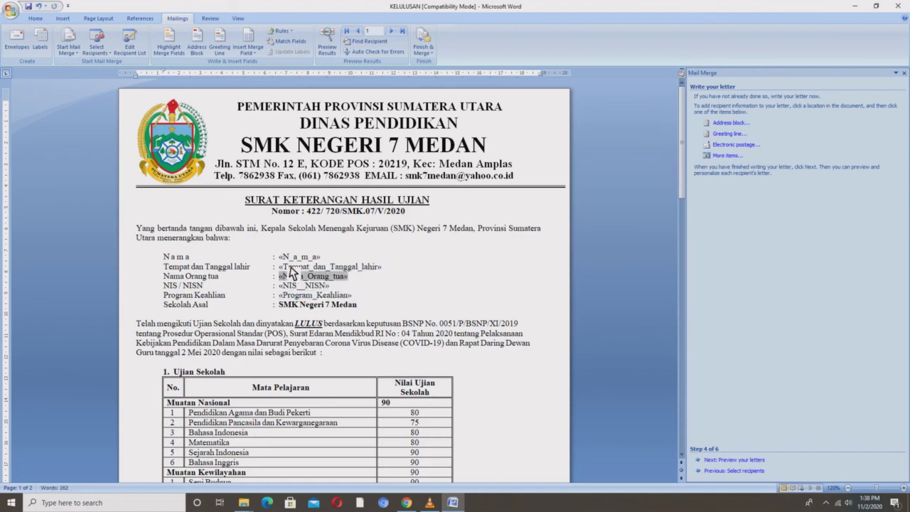
# Step: Advance the mail merge from writing the letter to previewing the merged letters
pyautogui.click(289, 268)
pyautogui.click(288, 258)
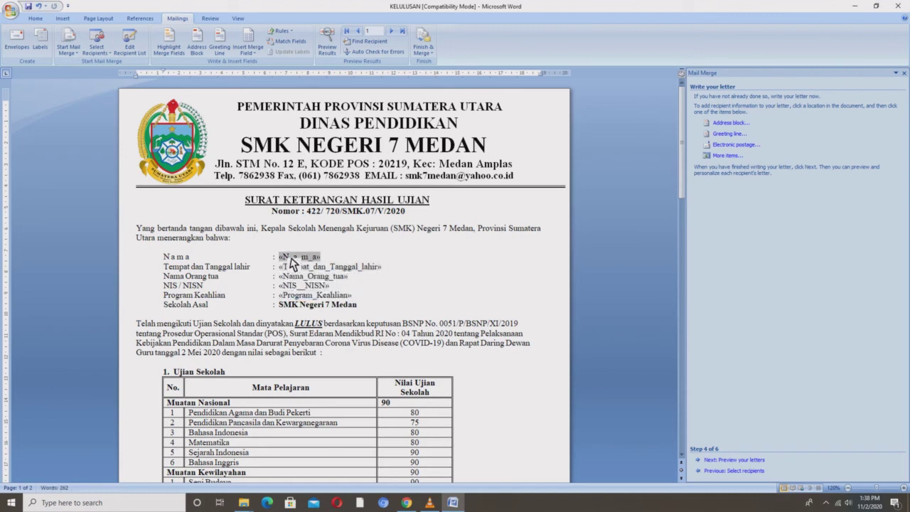
pyautogui.click(535, 378)
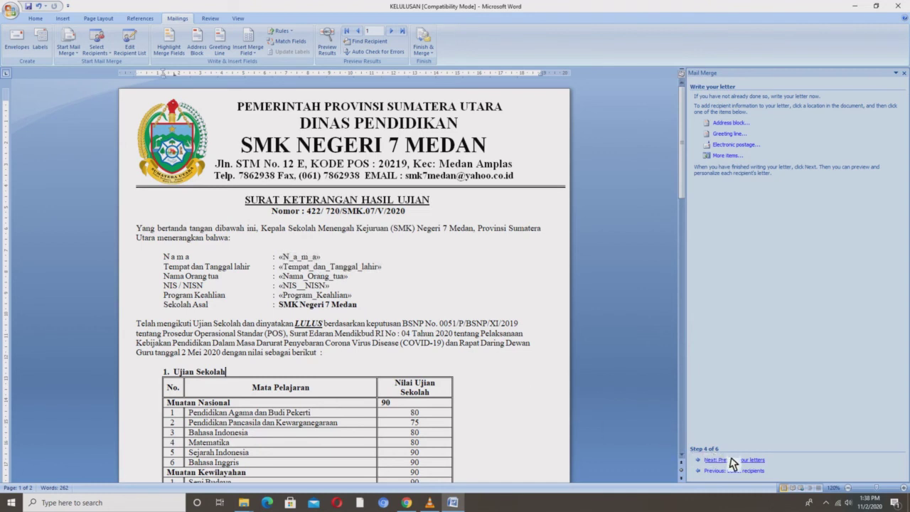
pyautogui.click(729, 460)
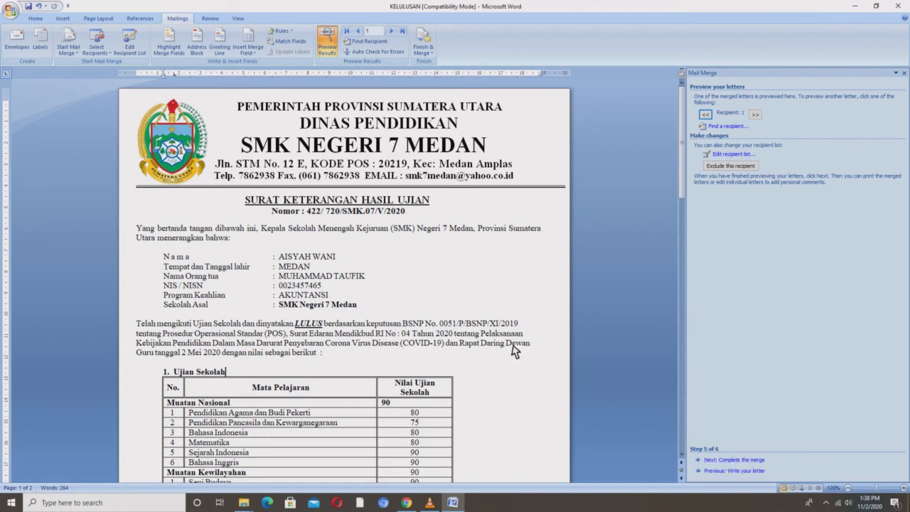
pyautogui.moveTo(303, 262); pyautogui.dragTo(338, 318)
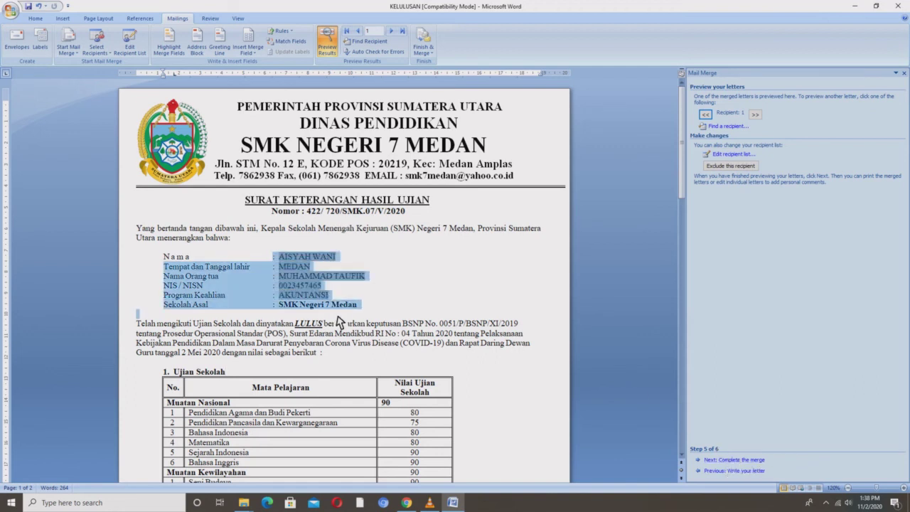
pyautogui.click(361, 302)
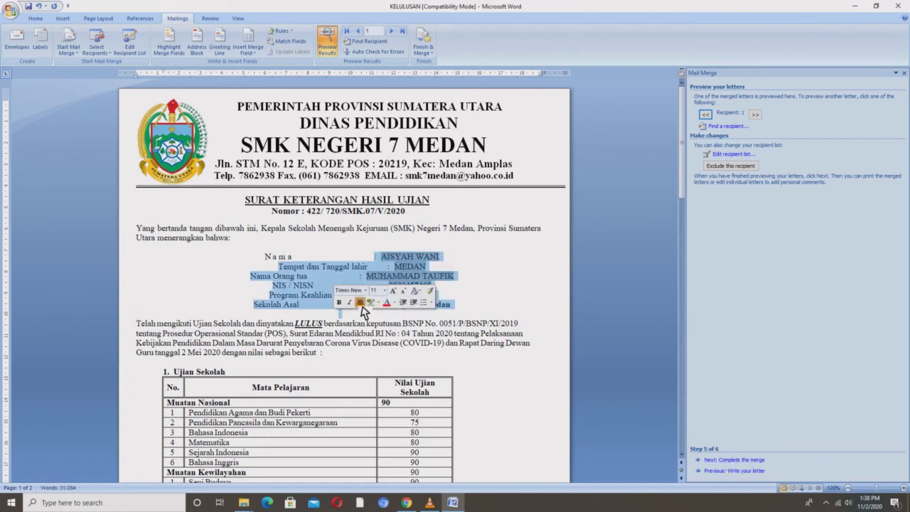
pyautogui.click(360, 302)
pyautogui.click(364, 270)
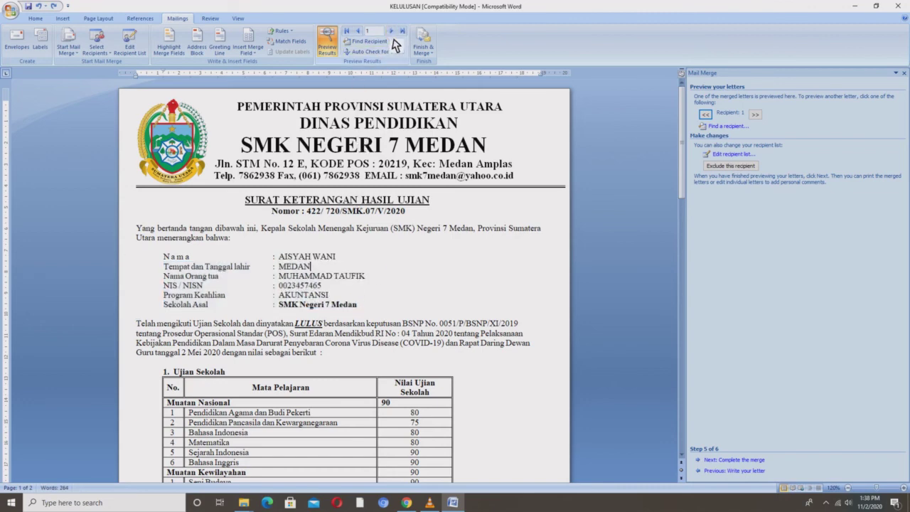
# Step: Preview the merged letters for recipients 2 to 4 and examine the student details block
pyautogui.click(756, 114)
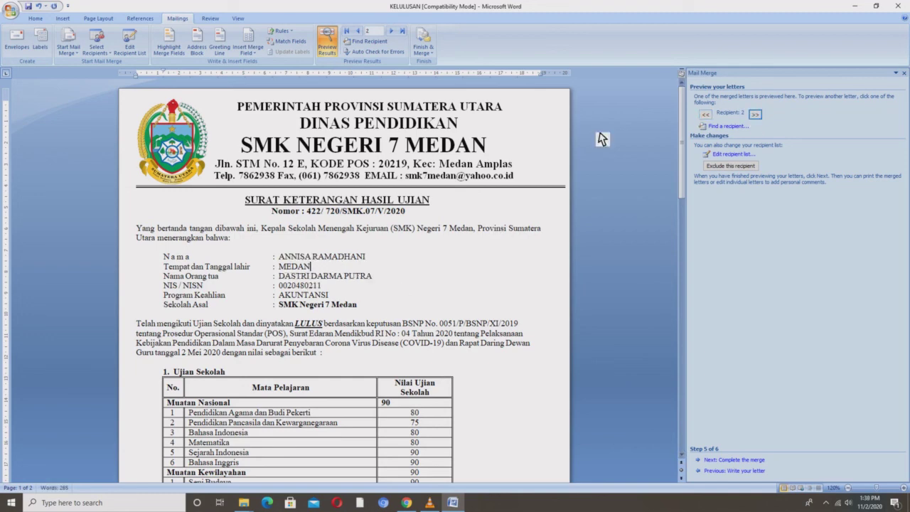
pyautogui.click(394, 32)
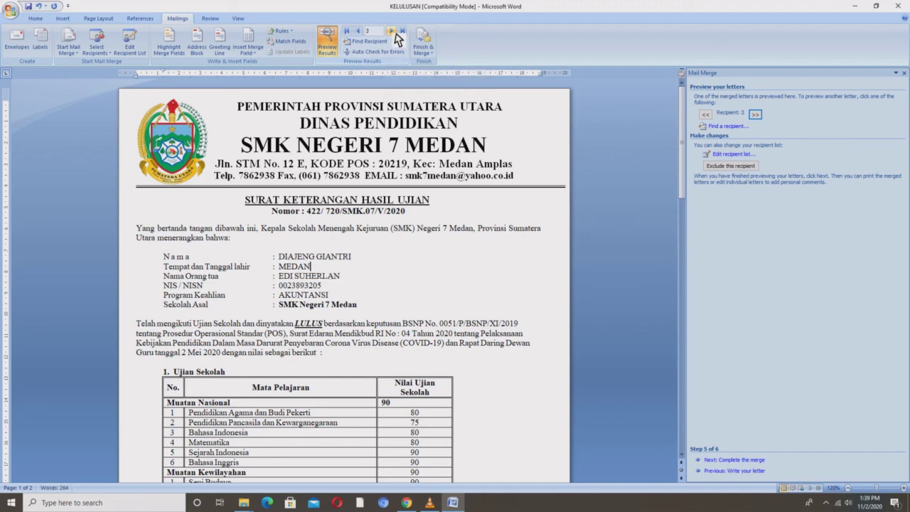
pyautogui.click(393, 32)
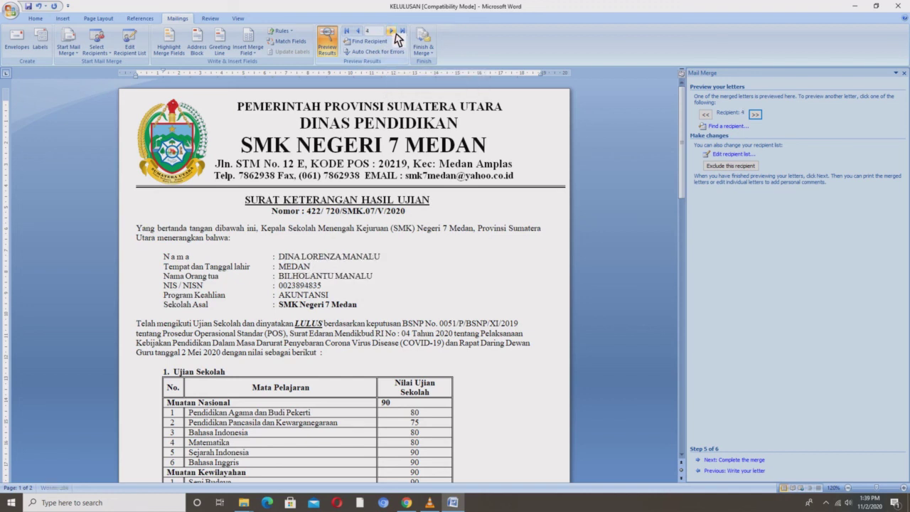
pyautogui.moveTo(331, 296); pyautogui.dragTo(398, 269)
pyautogui.click(398, 268)
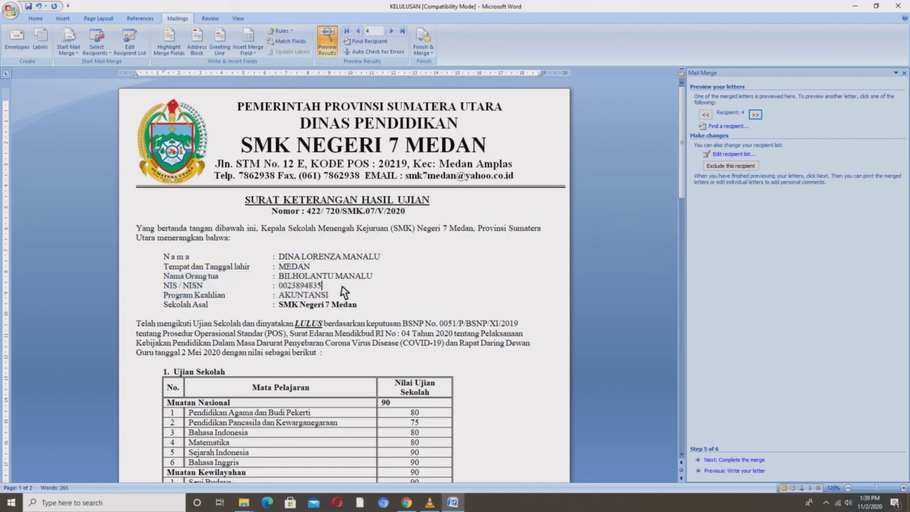
# Step: Step through the remaining merged letters one recipient at a time up to recipient 21
pyautogui.click(391, 31)
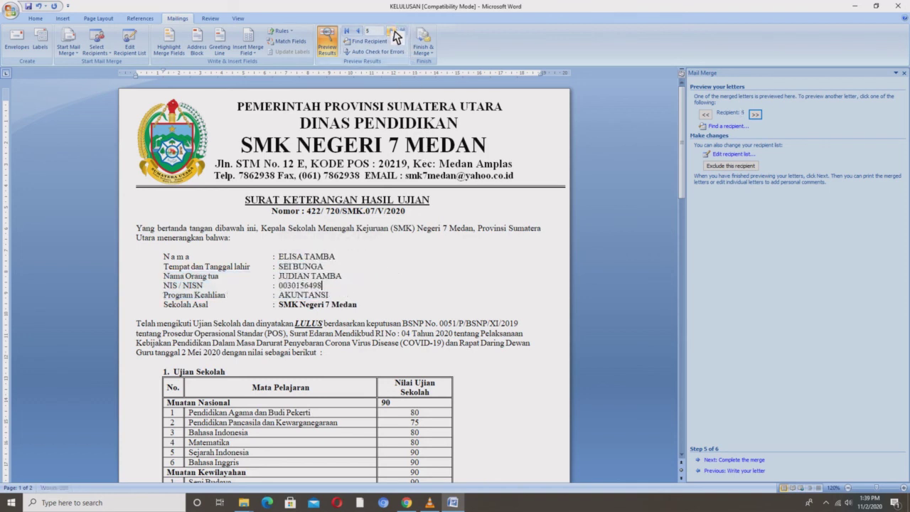
pyautogui.click(392, 31)
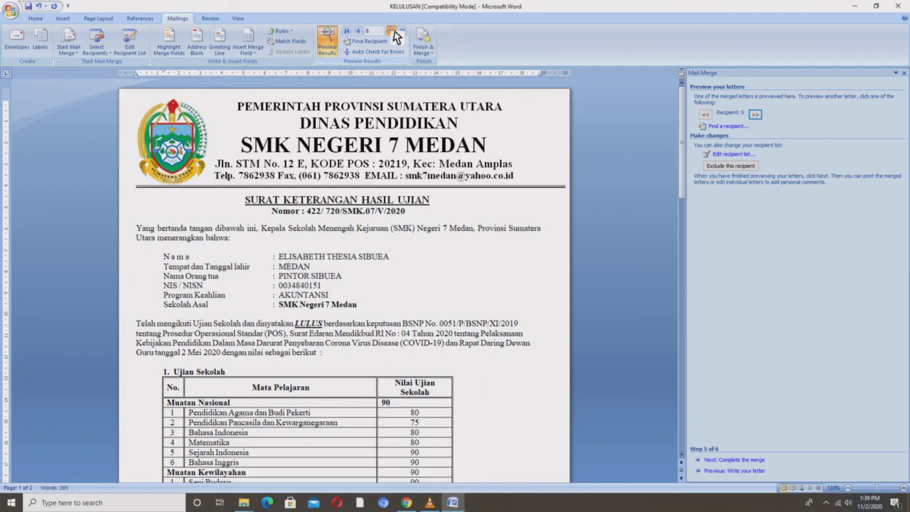
pyautogui.click(394, 33)
pyautogui.click(393, 33)
pyautogui.click(393, 33)
pyautogui.click(393, 32)
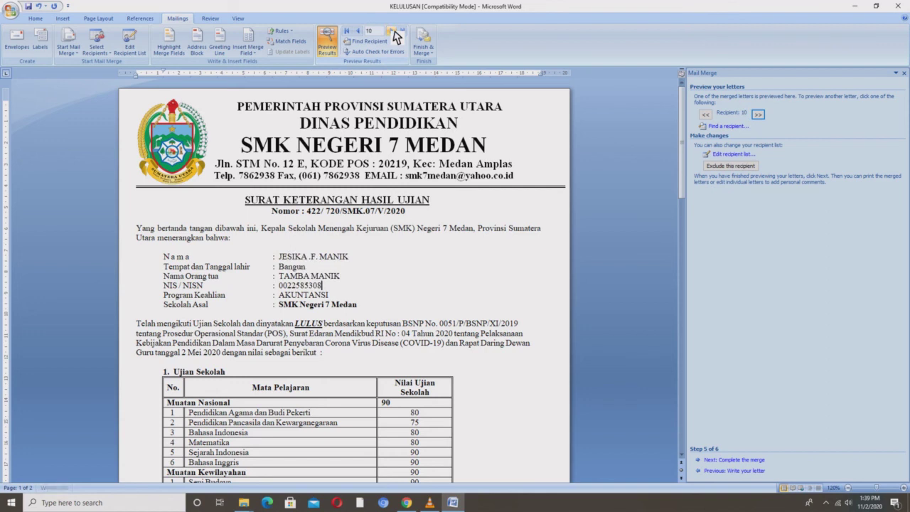
pyautogui.click(393, 33)
pyautogui.click(393, 33)
pyautogui.click(393, 32)
pyautogui.click(393, 33)
pyautogui.click(393, 33)
pyautogui.click(393, 33)
pyautogui.click(394, 33)
pyautogui.click(394, 33)
pyautogui.click(393, 33)
pyautogui.click(393, 32)
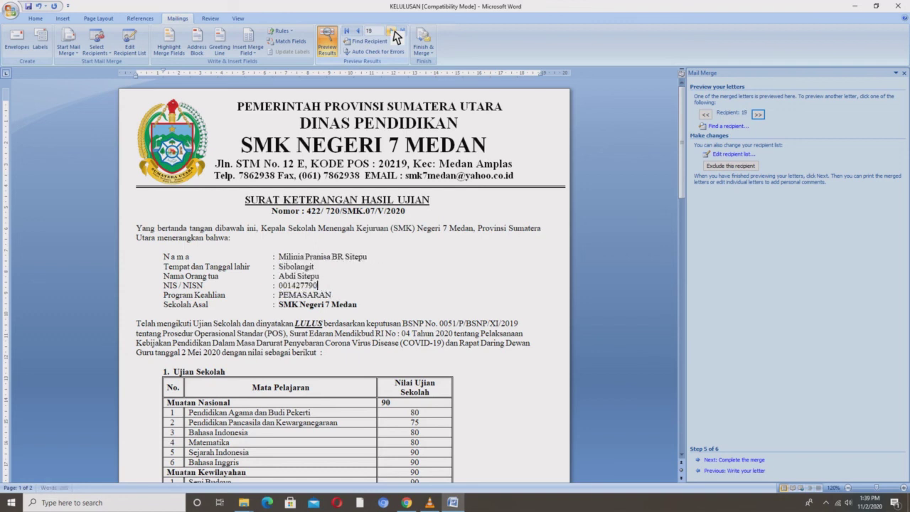
pyautogui.click(393, 33)
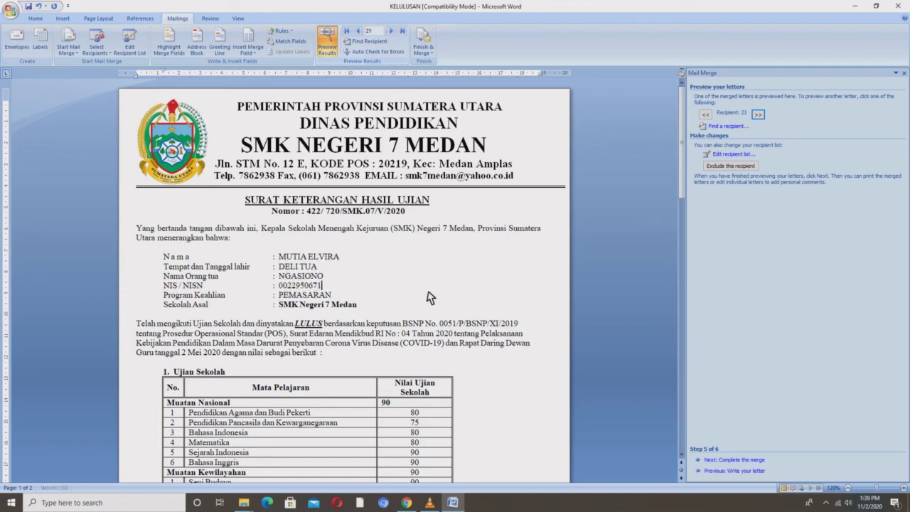
# Step: Check the student details block in recipient 21's letter and save the KELULUSAN document
pyautogui.moveTo(371, 315); pyautogui.dragTo(214, 250)
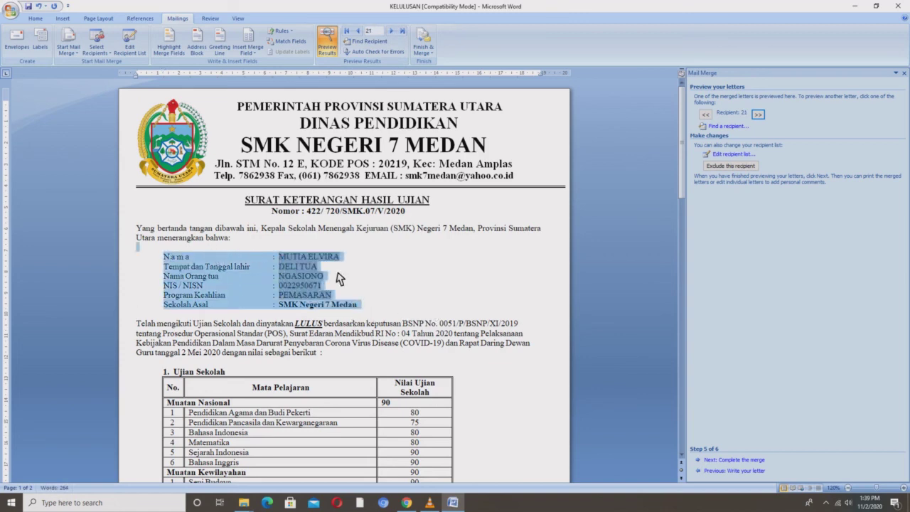
pyautogui.click(397, 281)
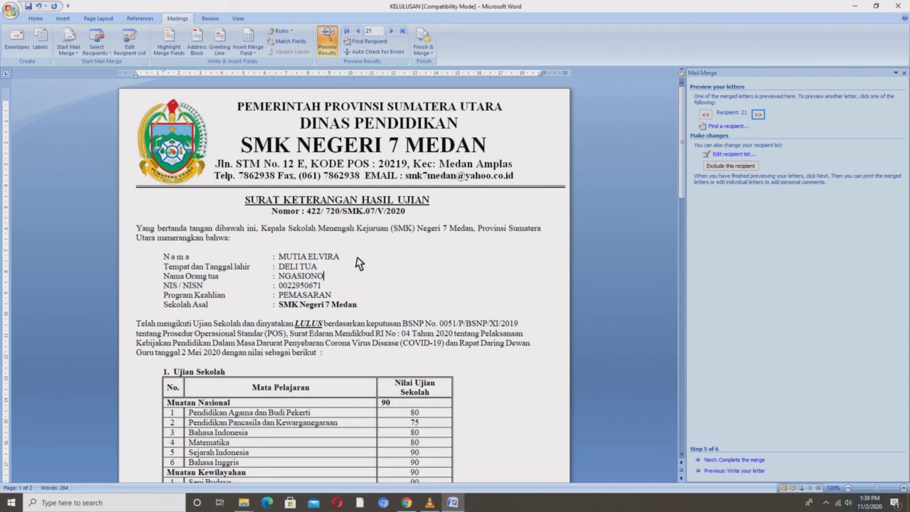
pyautogui.hotkey('ctrl', 's')
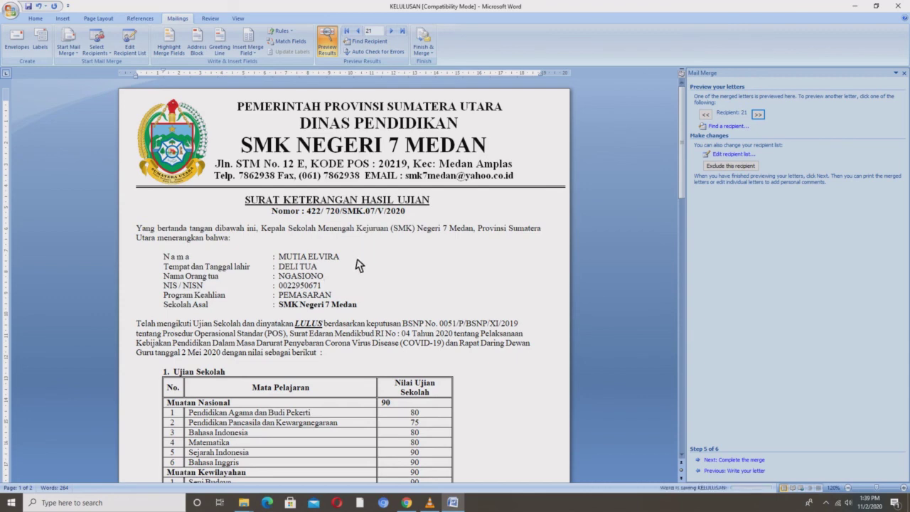